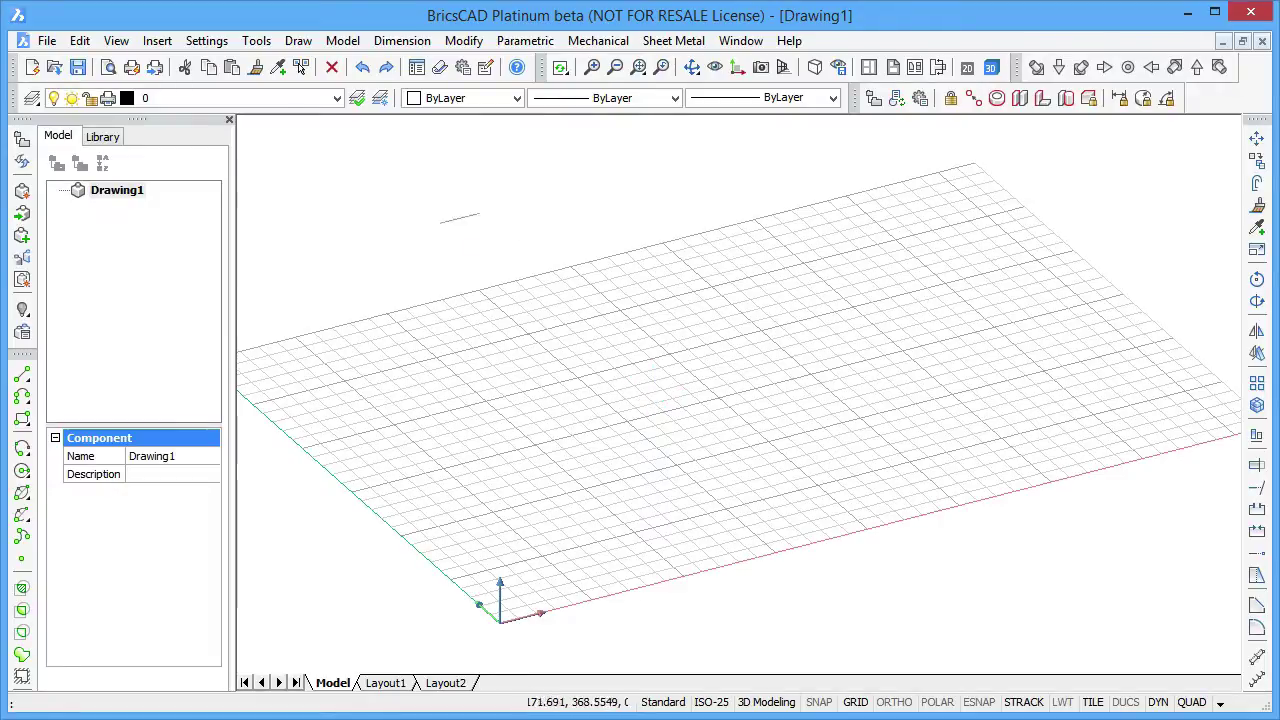
Import the Industrial-Robot_BTR SAT model with Insert > ACIS In.
left_click(160, 41)
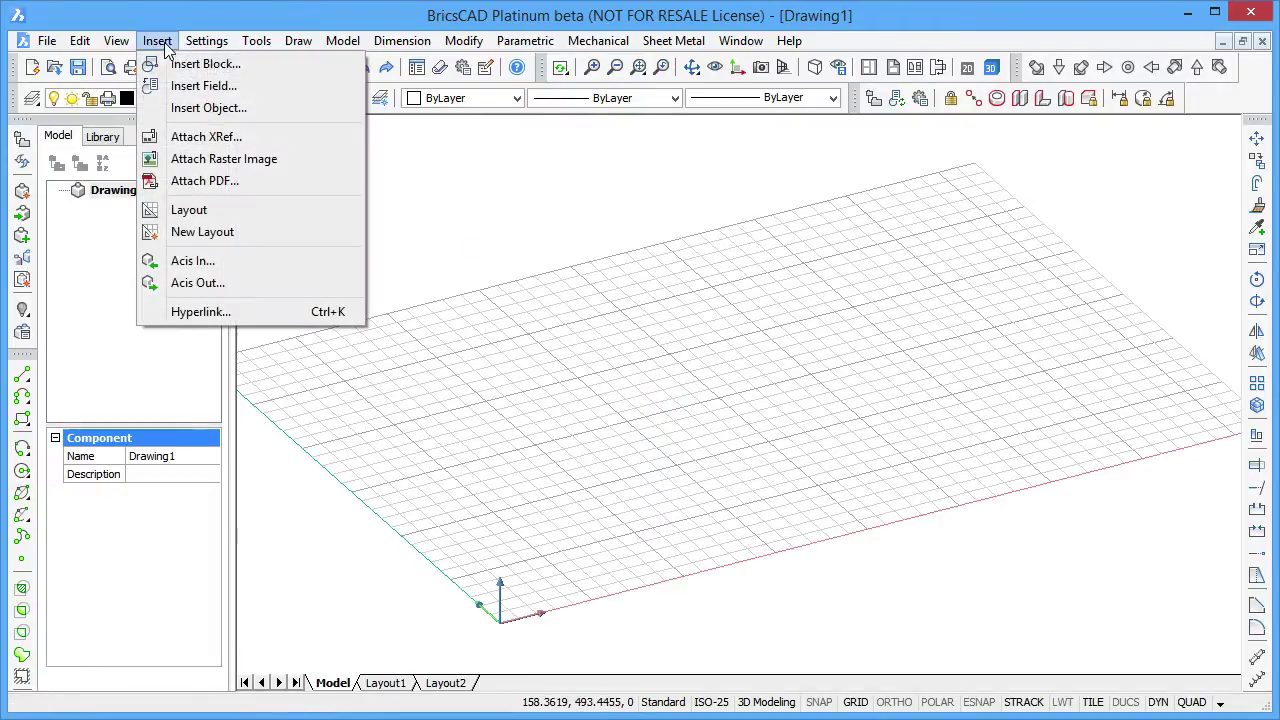
left_click(263, 263)
left_click(474, 260)
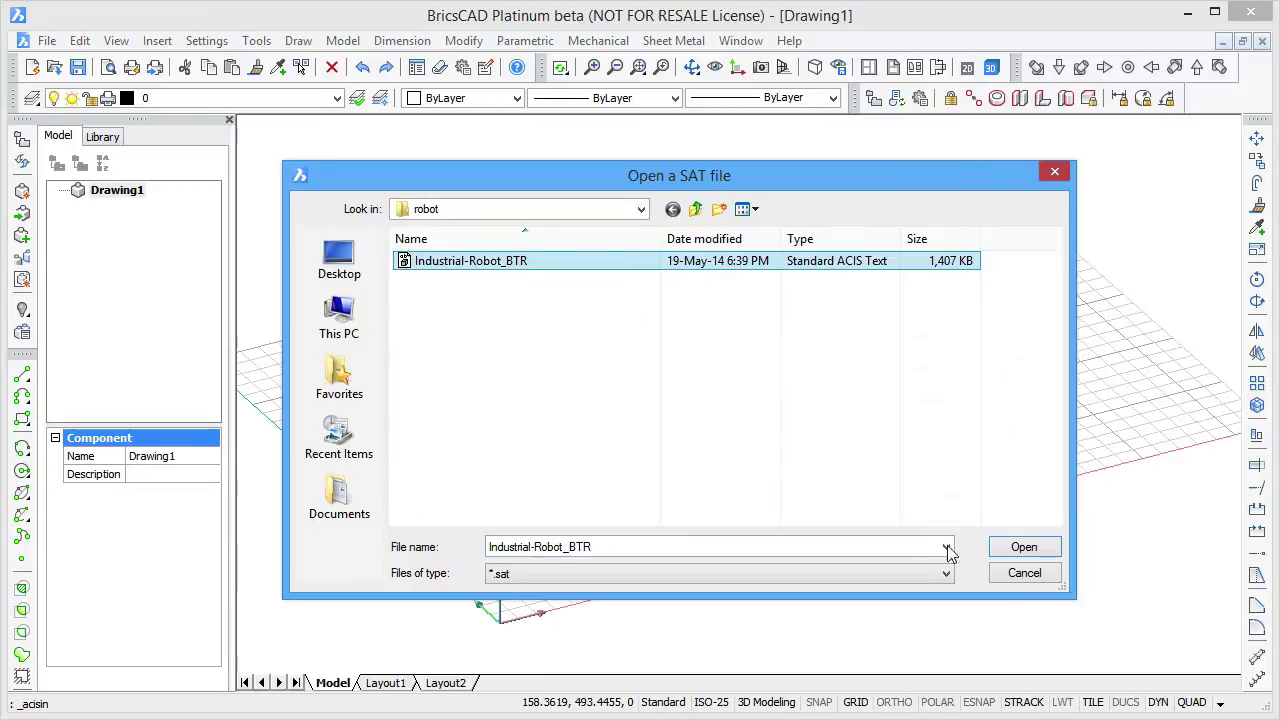
left_click(1038, 552)
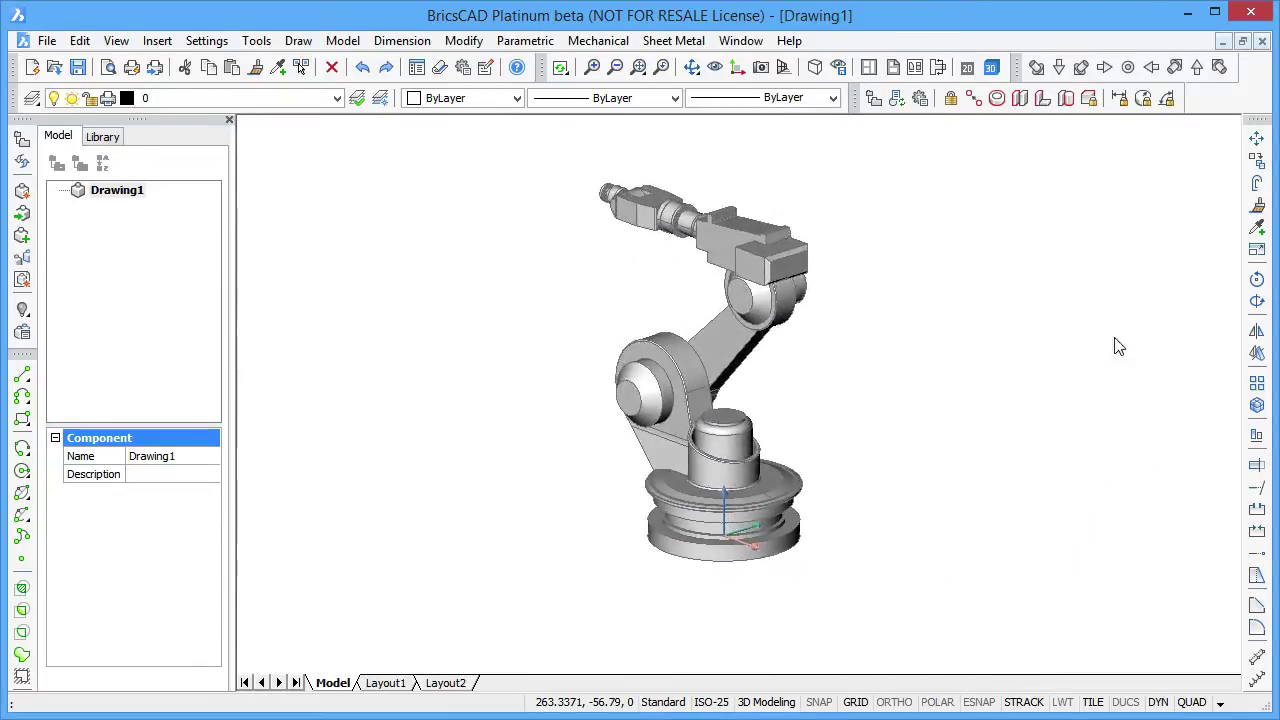
In Front view, move the arm parts clear of the robot base.
left_click(1197, 67)
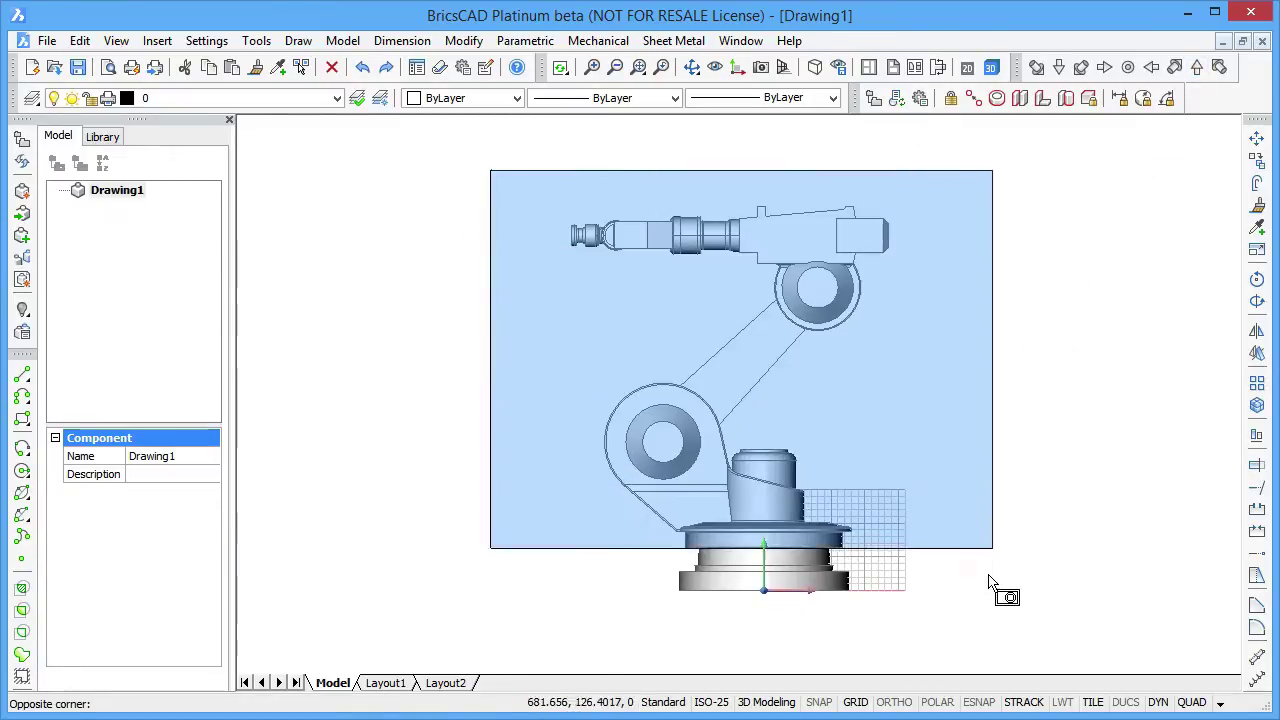
left_click(1000, 590)
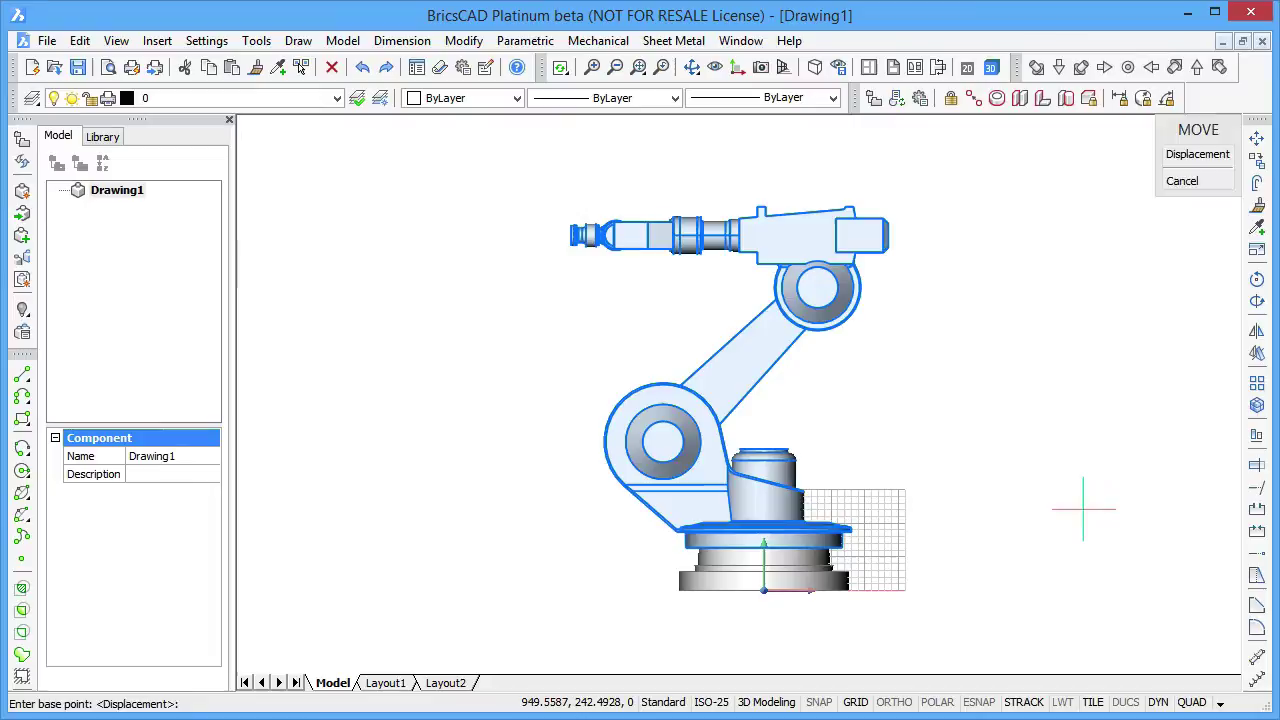
left_click(1083, 507)
left_click(1051, 500)
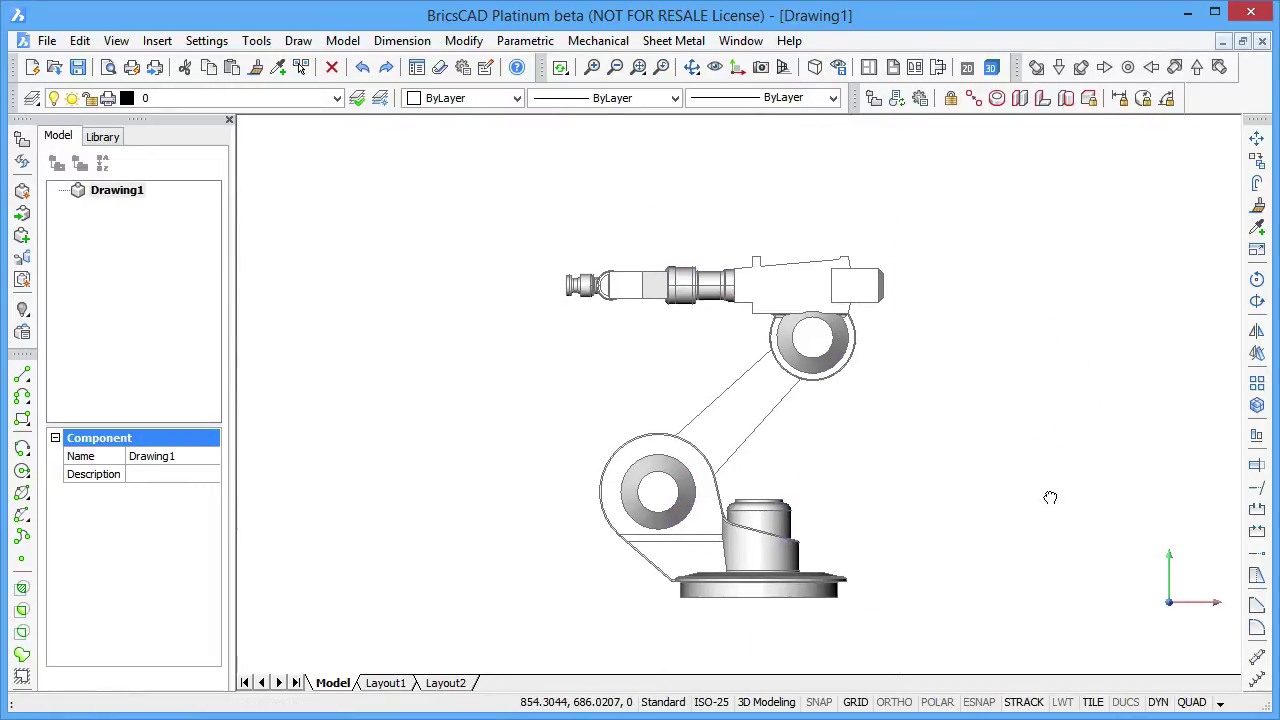
Move the arm above the shoulder up and to the left.
left_click(502, 222)
left_click(1008, 555)
right_click(1008, 555)
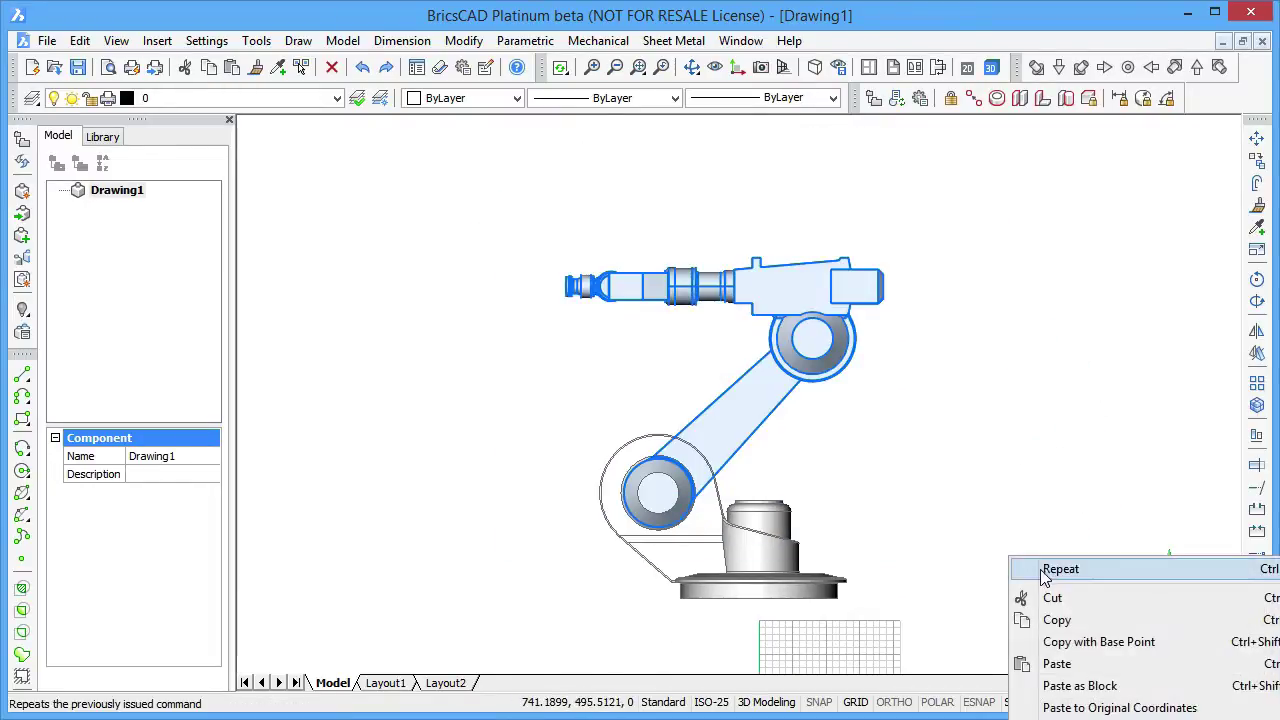
left_click(1040, 566)
left_click(957, 448)
left_click(720, 250)
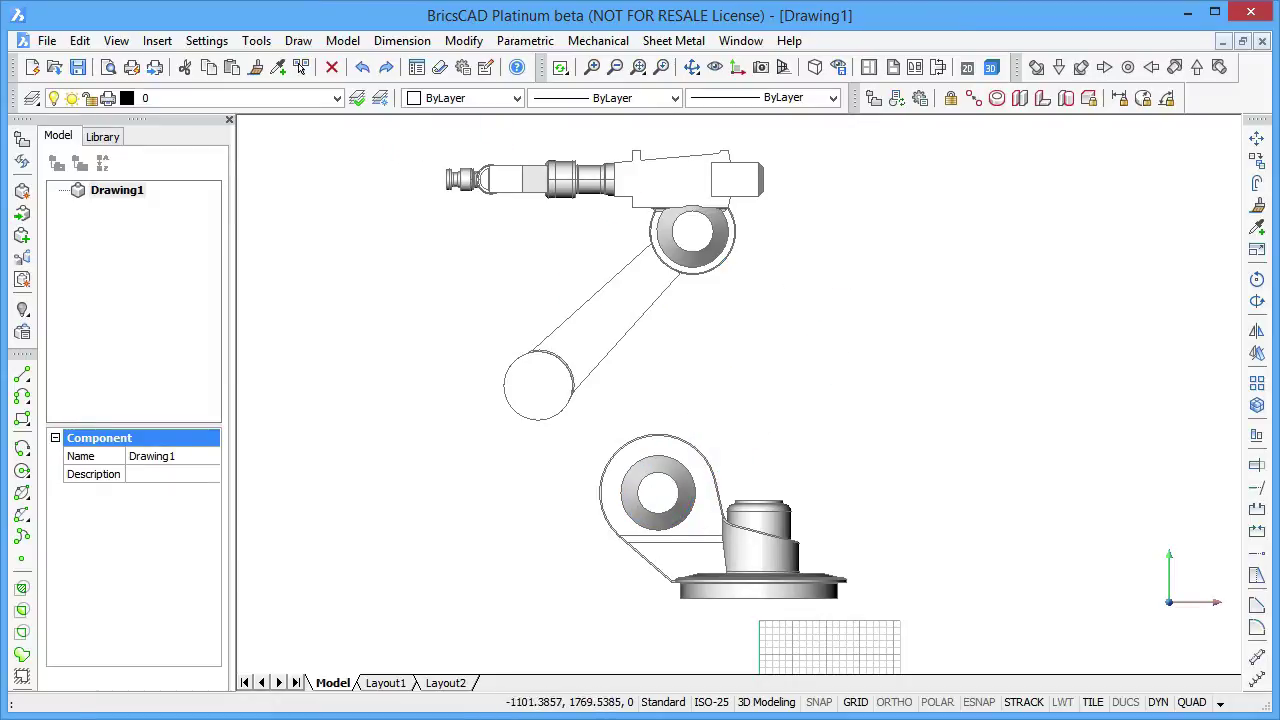
Move the upper arm and head higher up.
left_click(388, 126)
left_click(850, 304)
right_click(992, 424)
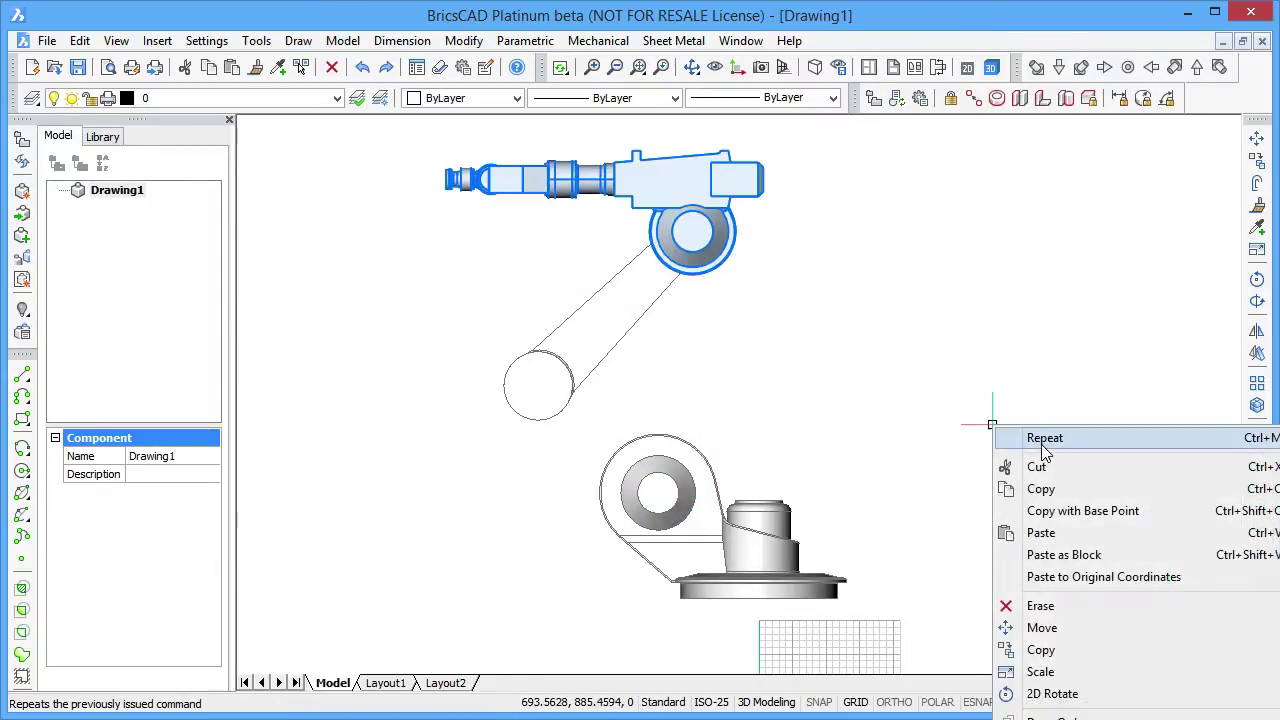
left_click(1000, 434)
middle_click_drag(857, 271, 947, 478)
left_click(963, 489)
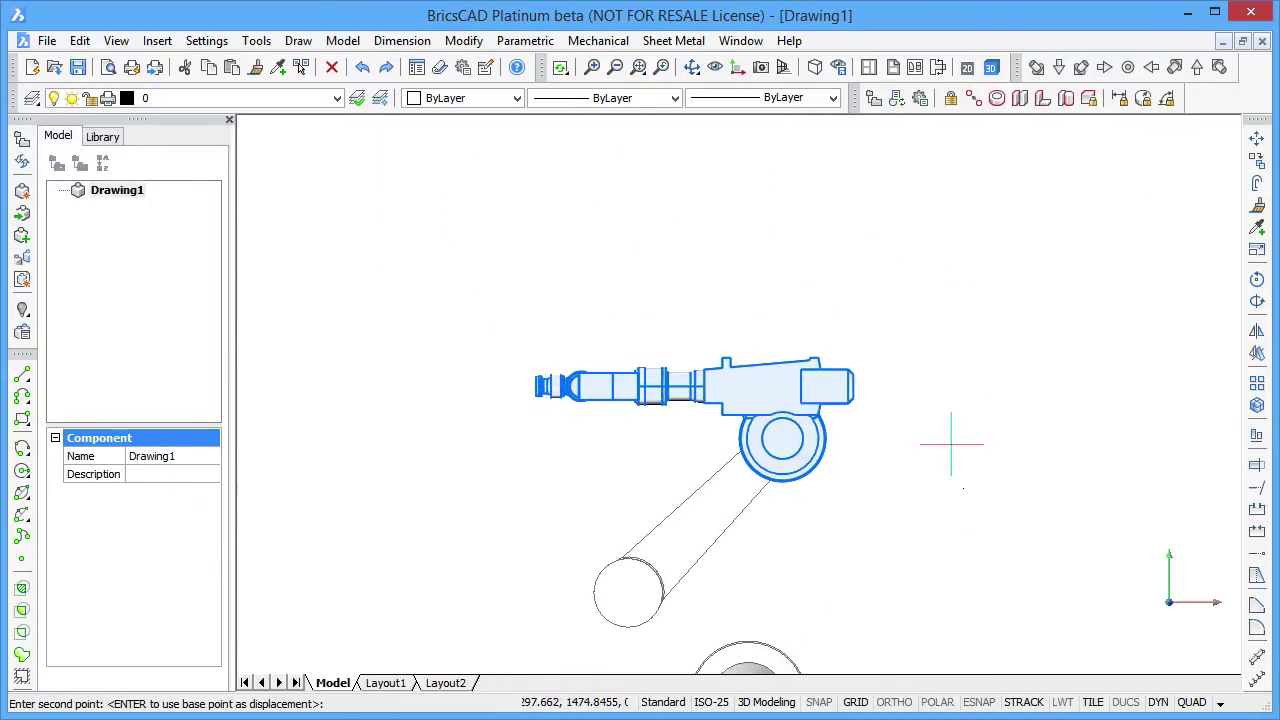
left_click(951, 372)
Move the wrist barrel part up and to the left.
left_click(480, 158)
left_click(693, 380)
right_click(693, 380)
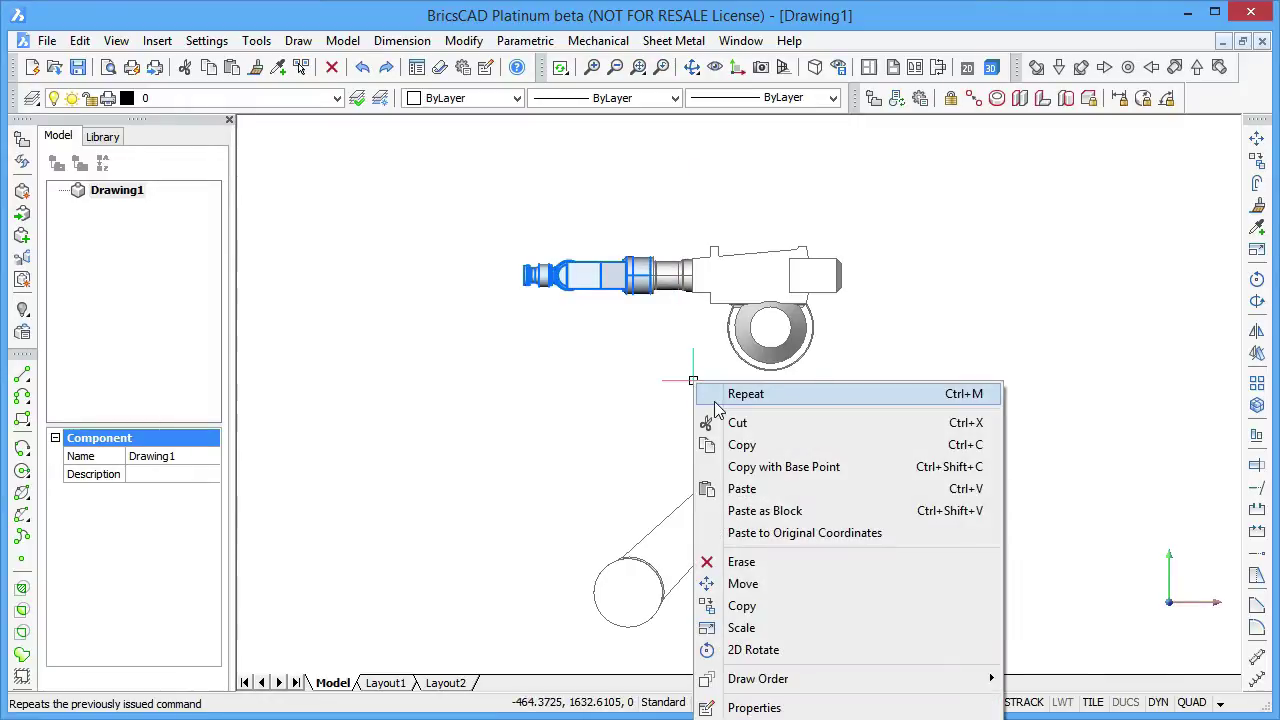
left_click(729, 391)
left_click(634, 429)
left_click(448, 384)
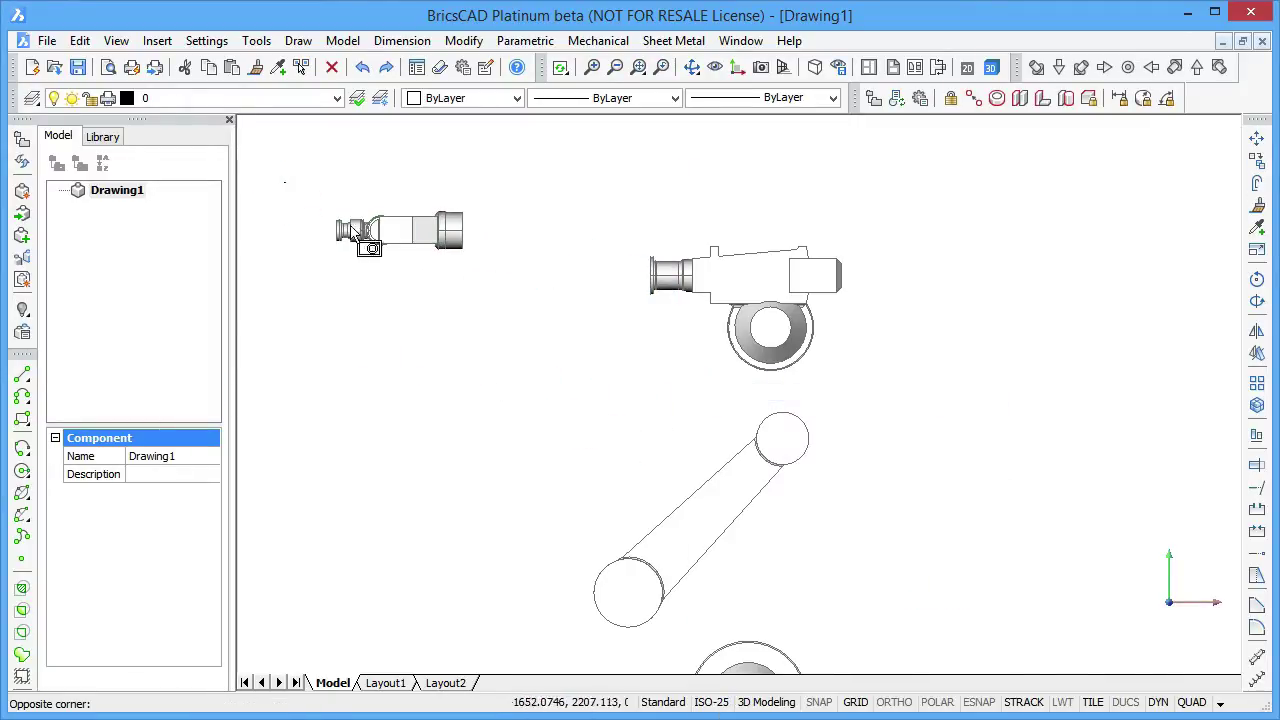
Move the small gripper part further to the left.
left_click(412, 300)
right_click(443, 337)
left_click(455, 337)
left_click(558, 410)
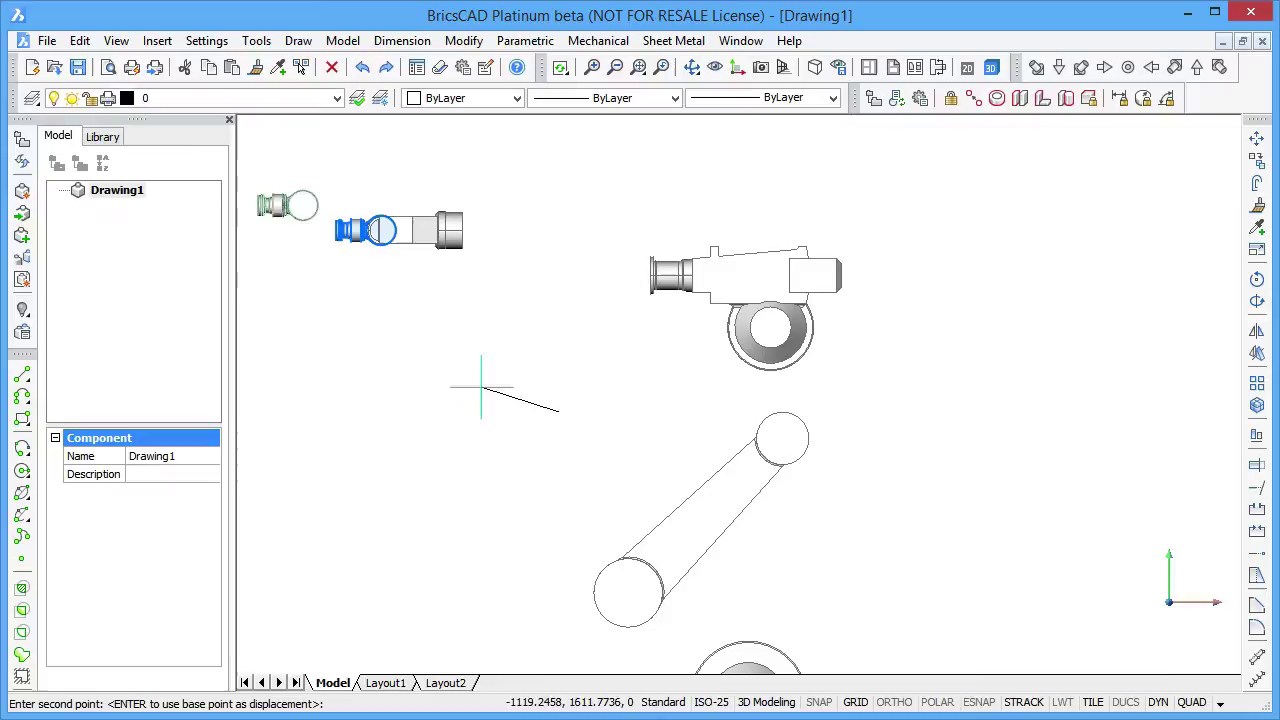
left_click(464, 379)
In an isometric view, colour the base part red.
left_click(1176, 68)
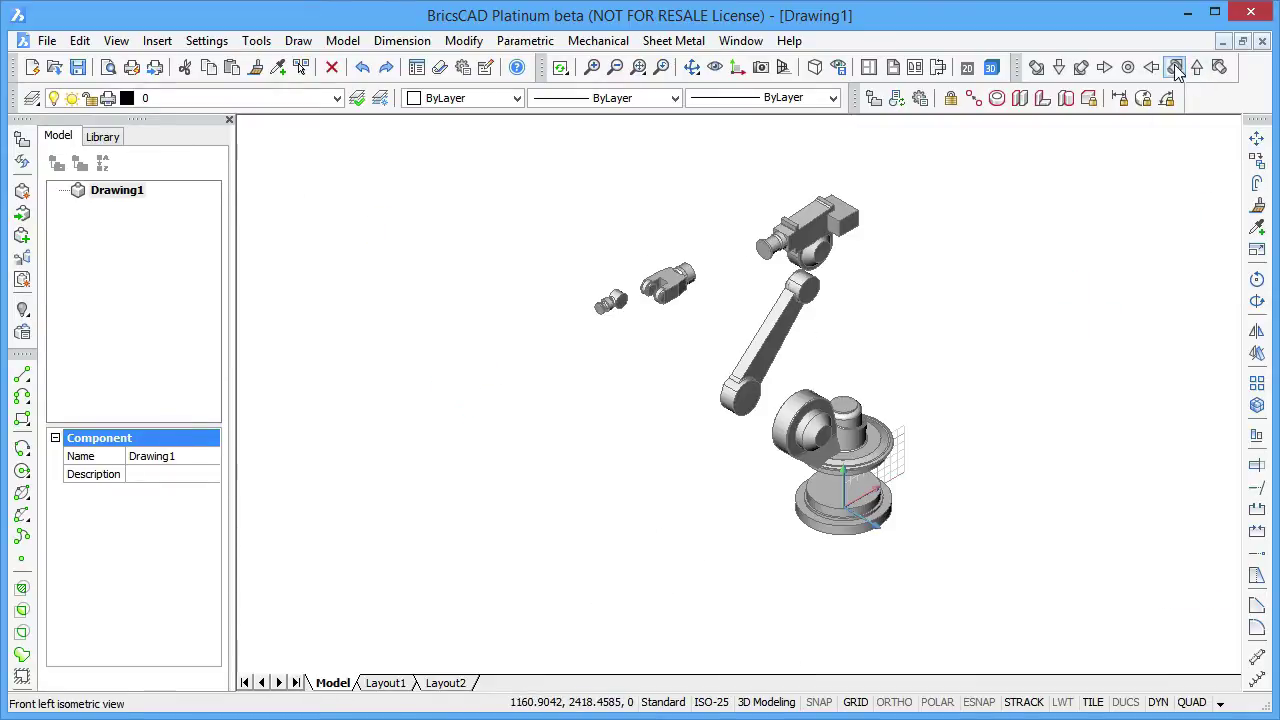
mouse_move(1034, 637)
middle_mouse_down("shift")
mouse_move(1077, 583)
mouse_move(940, 606)
middle_mouse_up("shift")
left_click(956, 660)
left_click(892, 620)
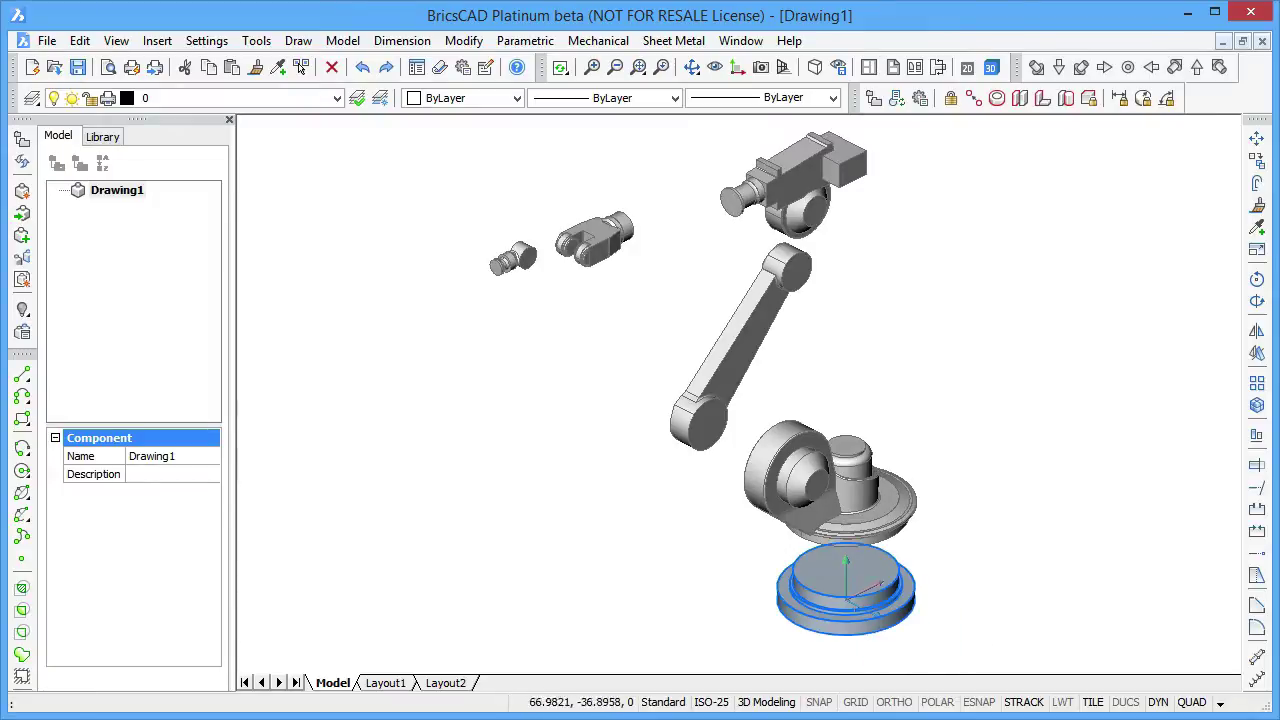
left_click(494, 100)
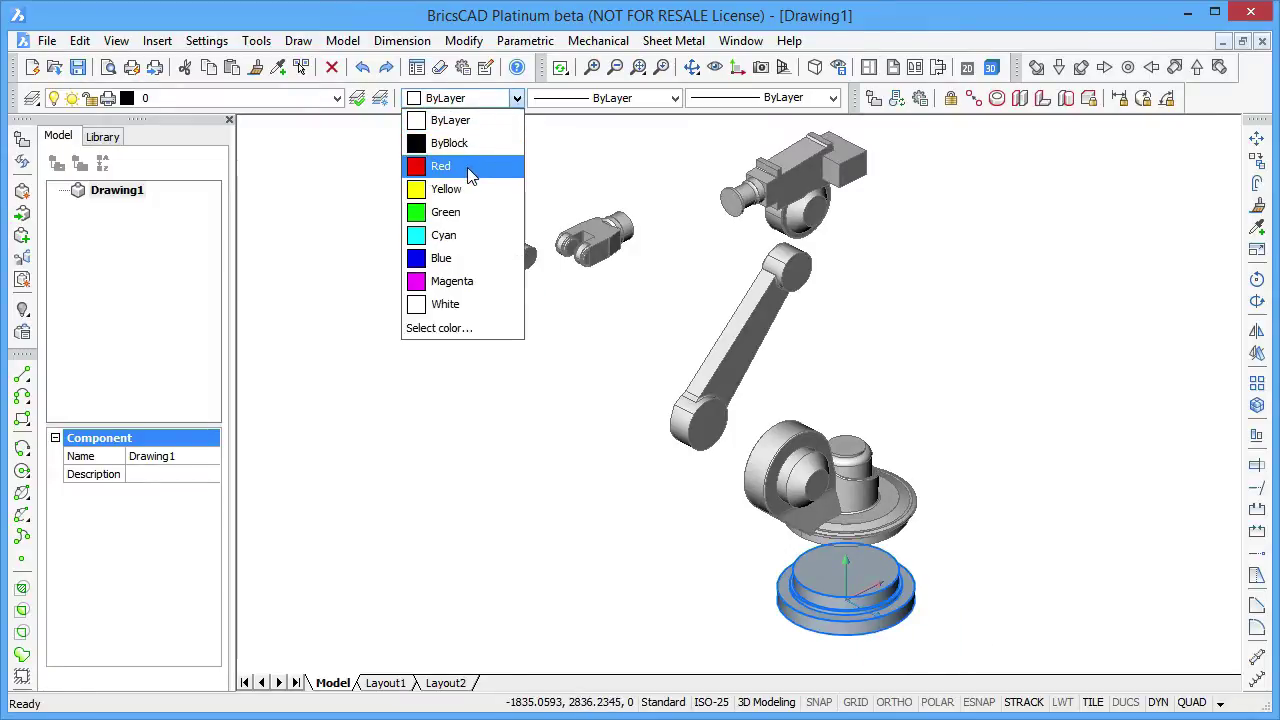
left_click(471, 175)
Colour the shoulder part yellow and the lower arm green.
left_click(888, 465)
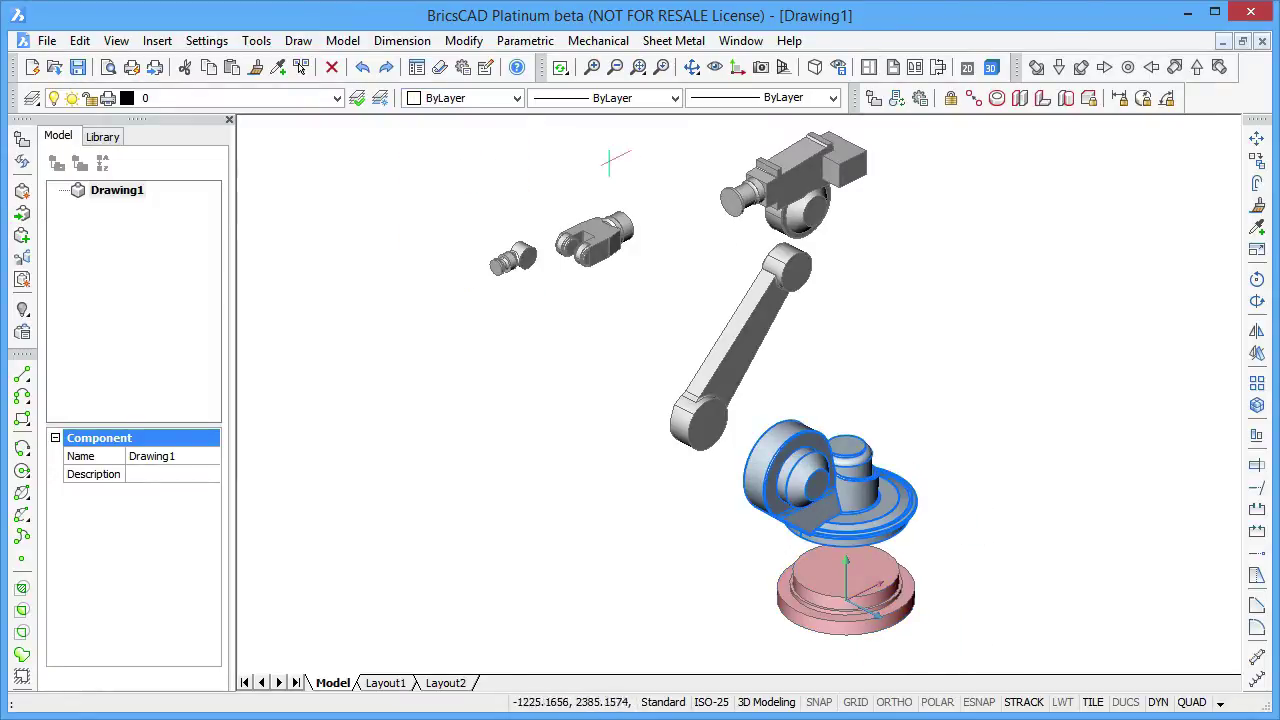
left_click(512, 98)
left_click(451, 189)
left_click(840, 355)
left_click(679, 309)
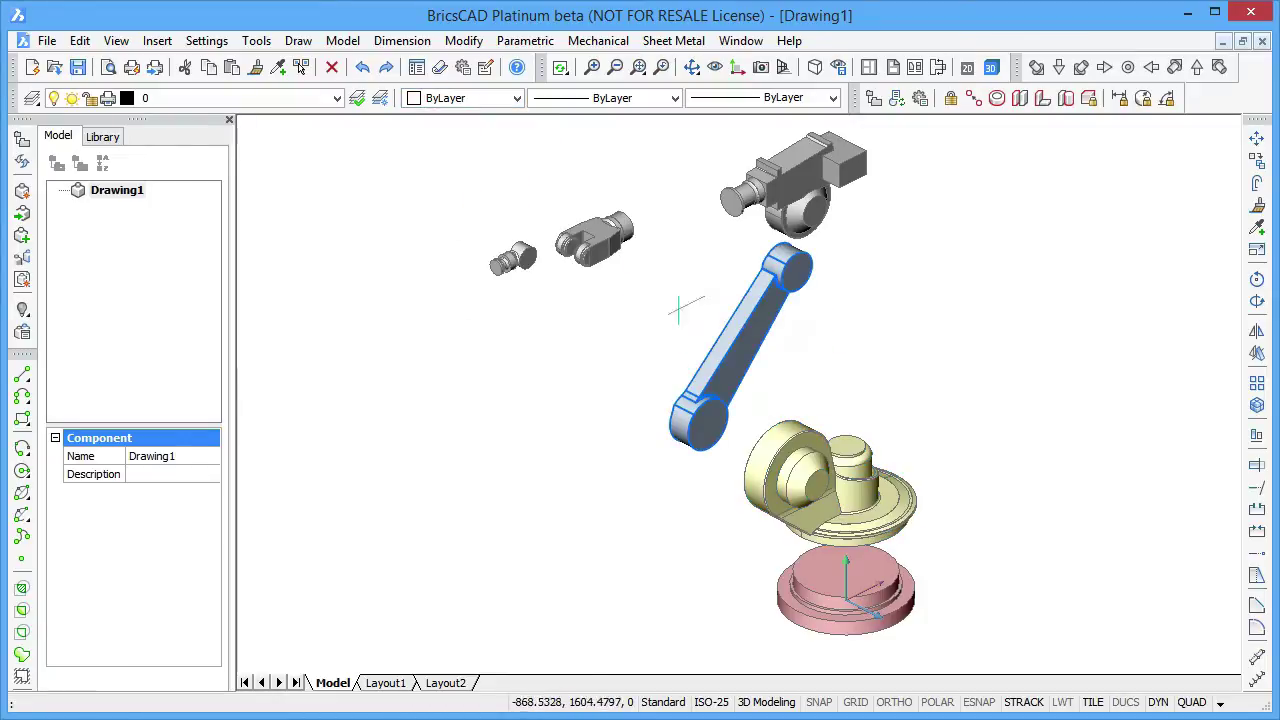
left_click(512, 98)
left_click(455, 211)
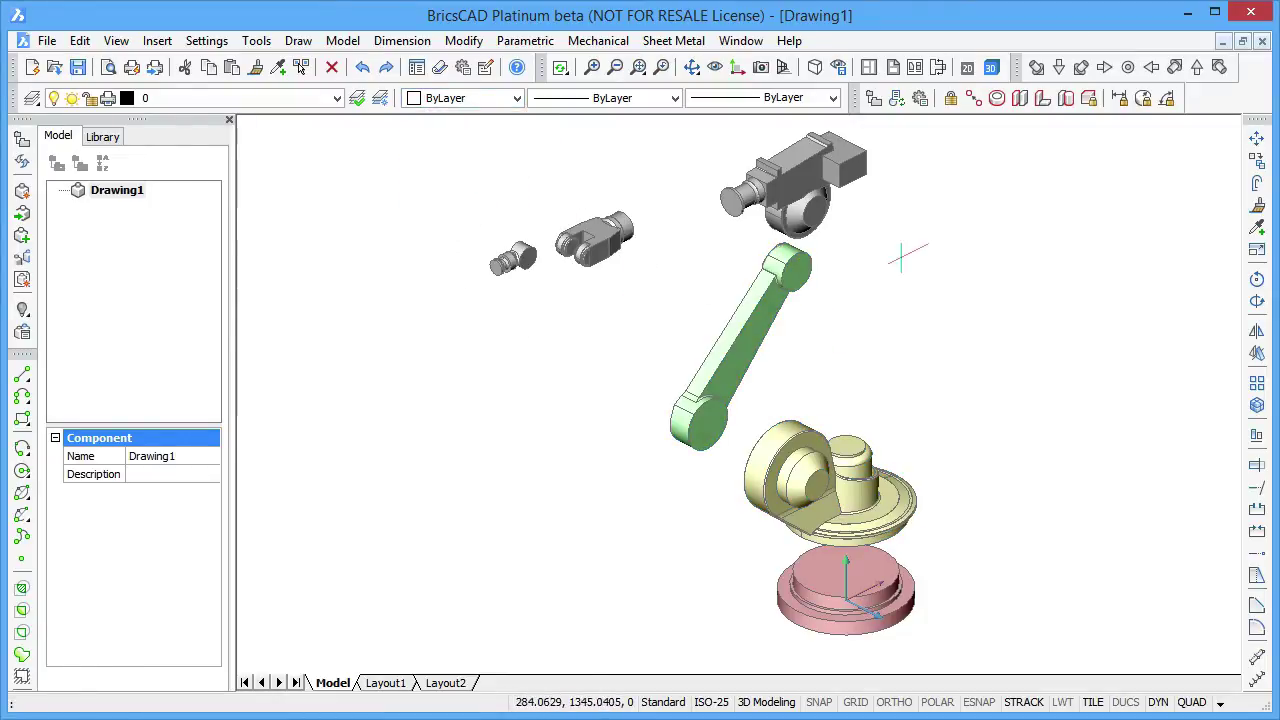
Colour the upper arm head cyan and the gripper part magenta.
left_click(840, 142)
left_click(514, 98)
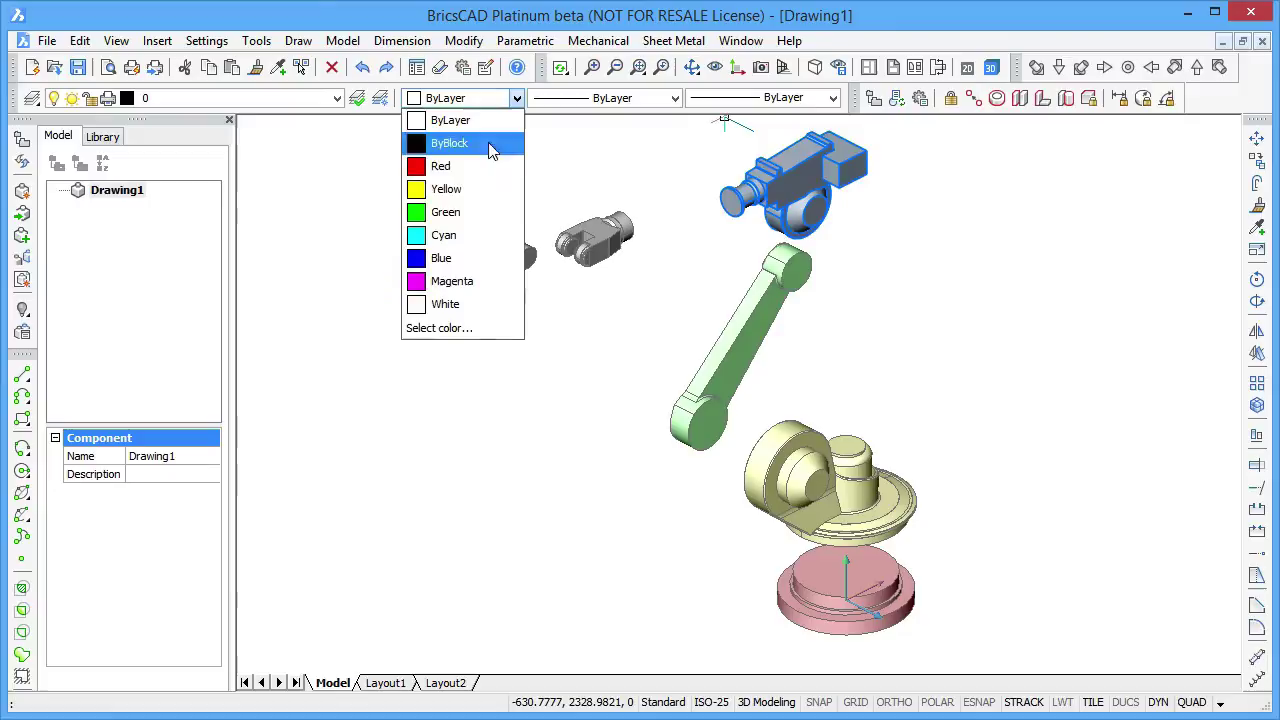
left_click(460, 234)
left_click(646, 310)
left_click(609, 221)
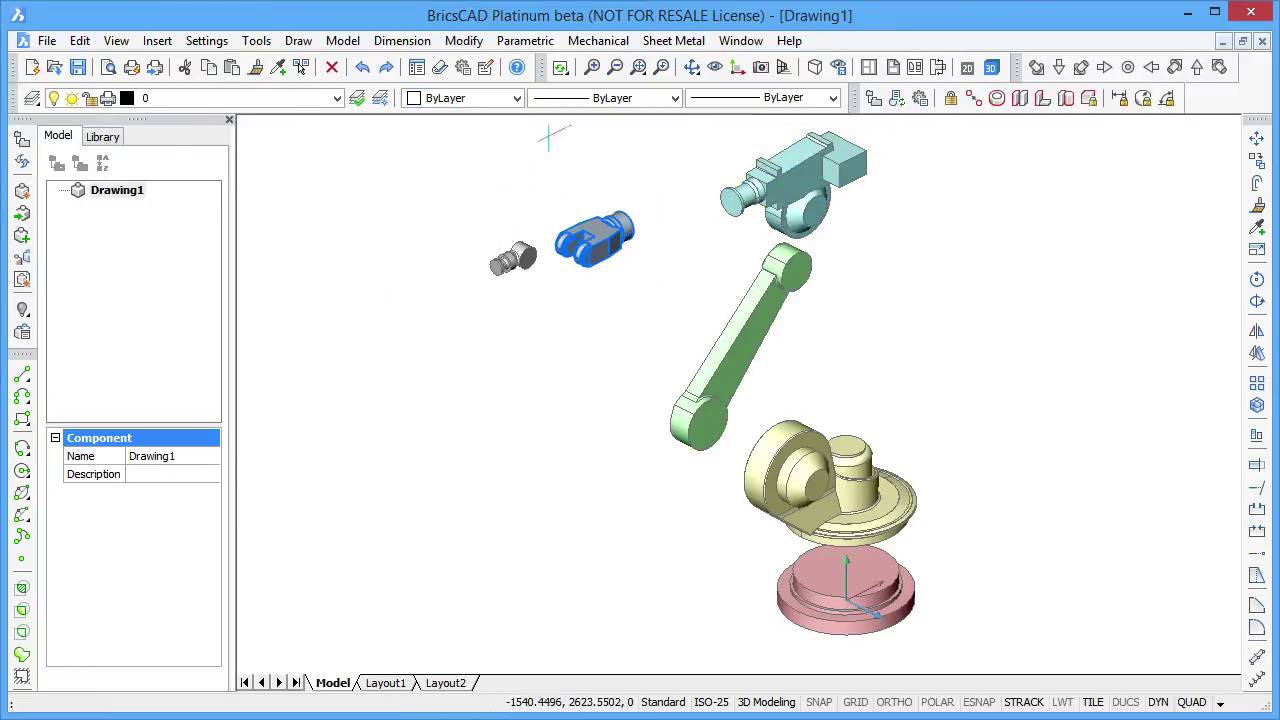
left_click(516, 100)
left_click(470, 283)
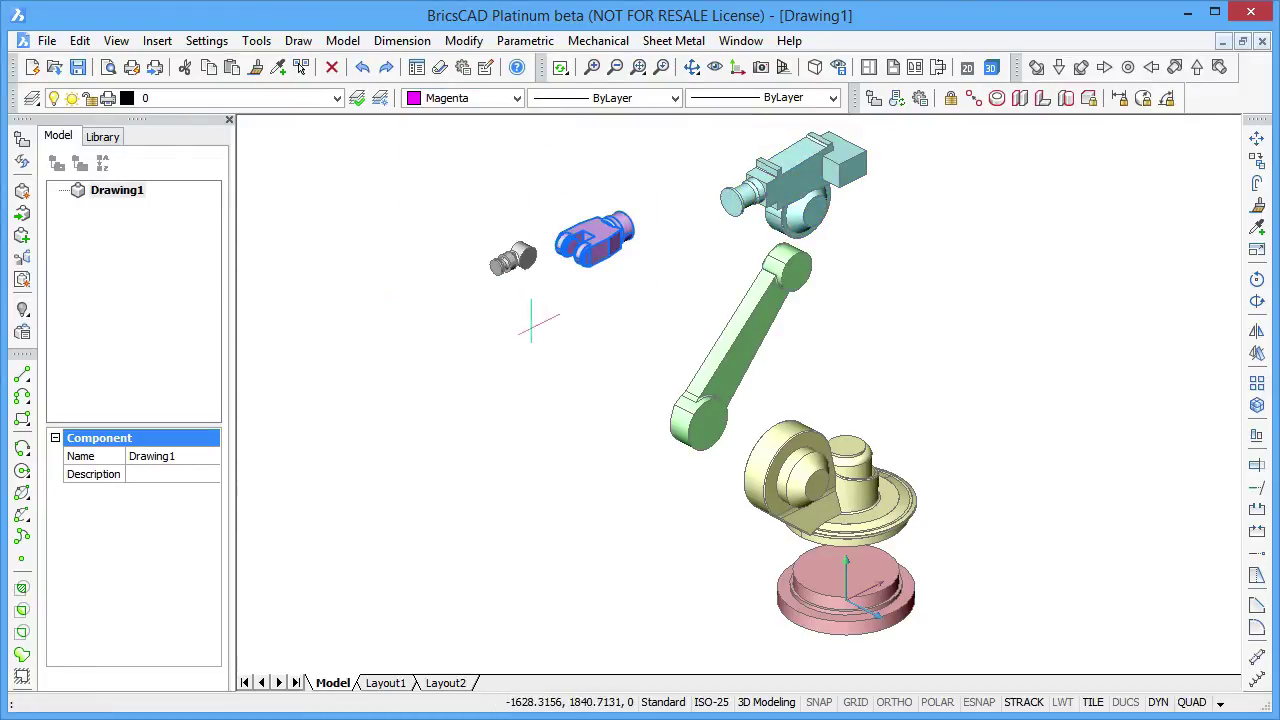
Colour the small end piece blue.
left_click(516, 98)
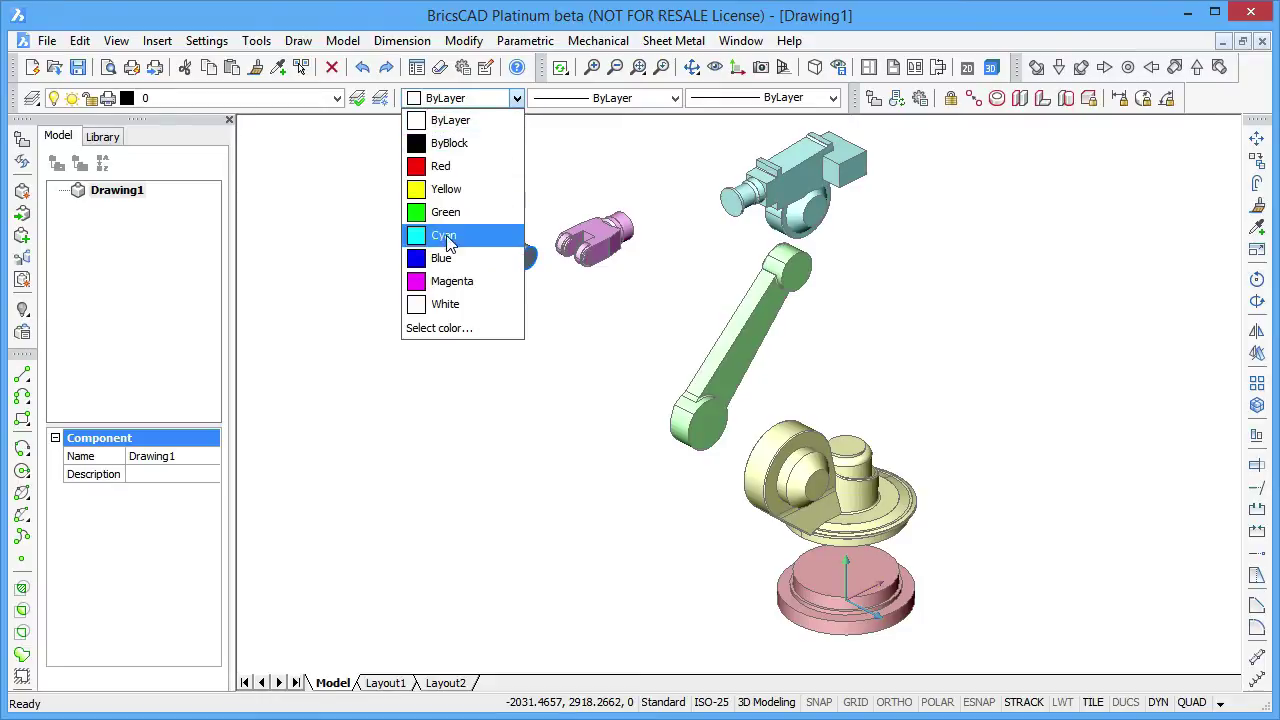
left_click(440, 254)
middle_click_drag(980, 630, 1008, 643, "shift")
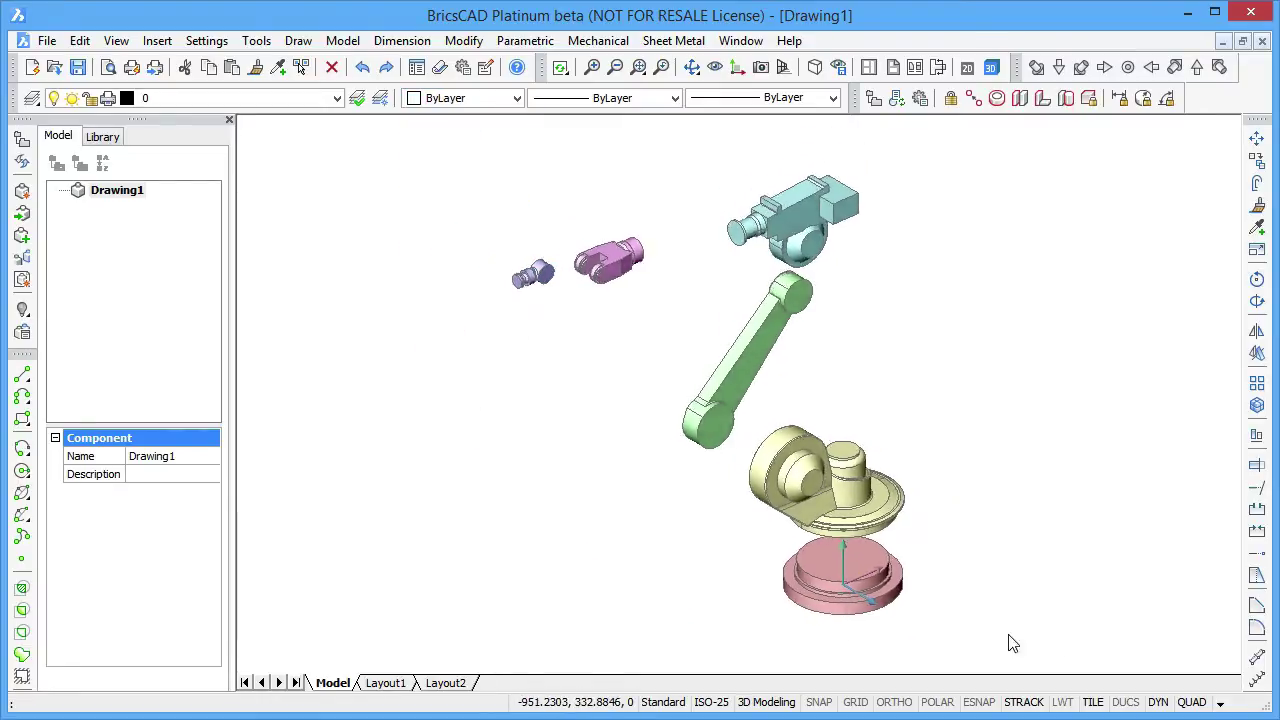
Save the pink base as the 'base' sub-component.
left_click(885, 605)
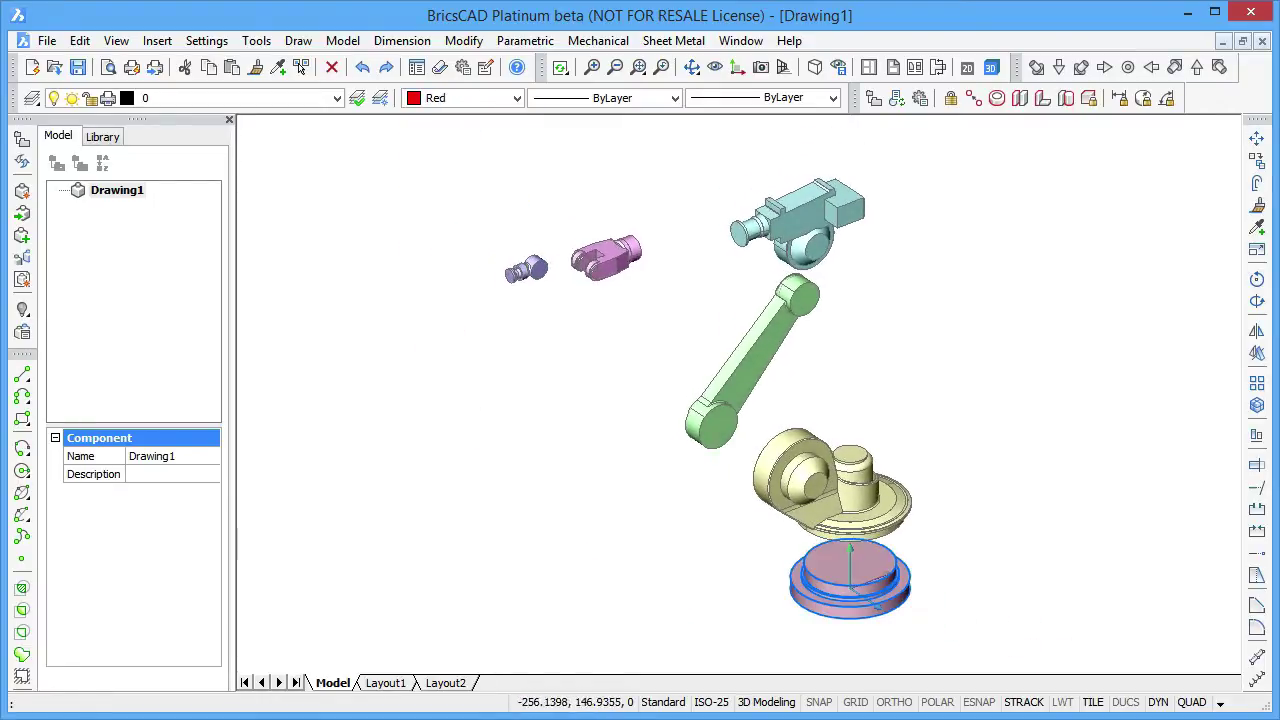
left_click(22, 236)
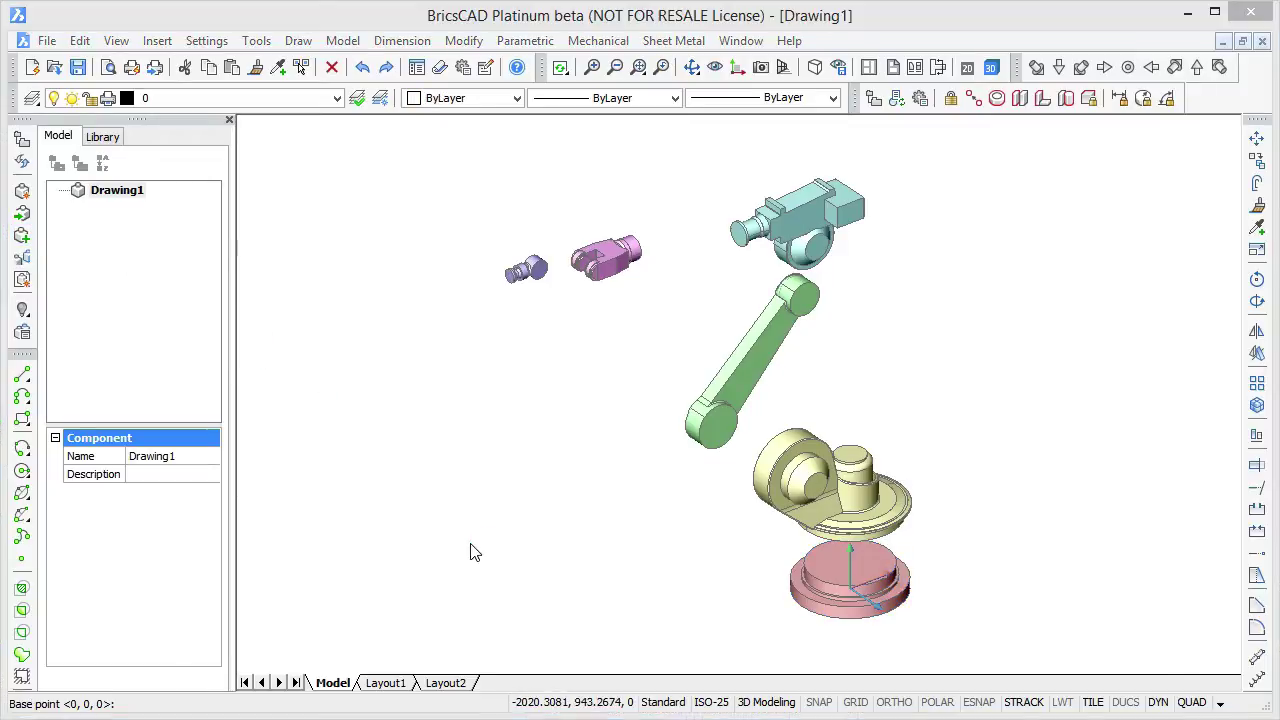
key("Return")
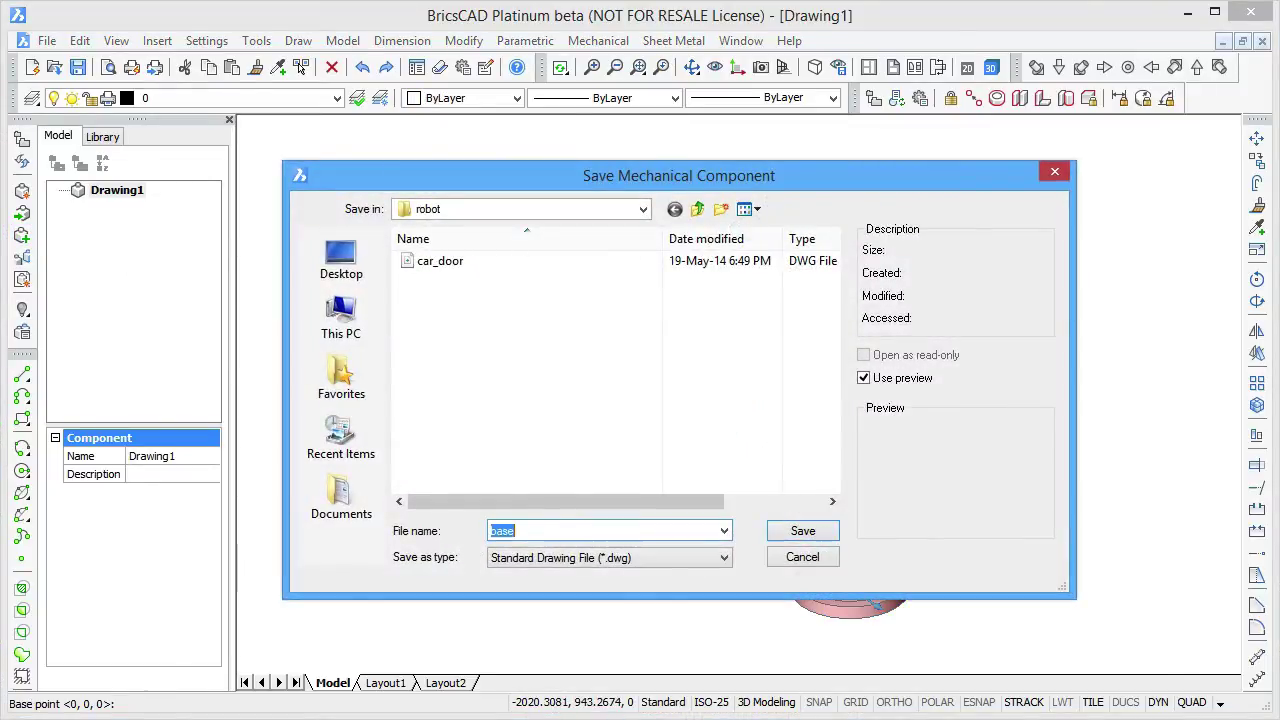
key("Return")
Save the yellow platform and the green link as 'platform' and 'shoulder' components.
left_click(860, 485)
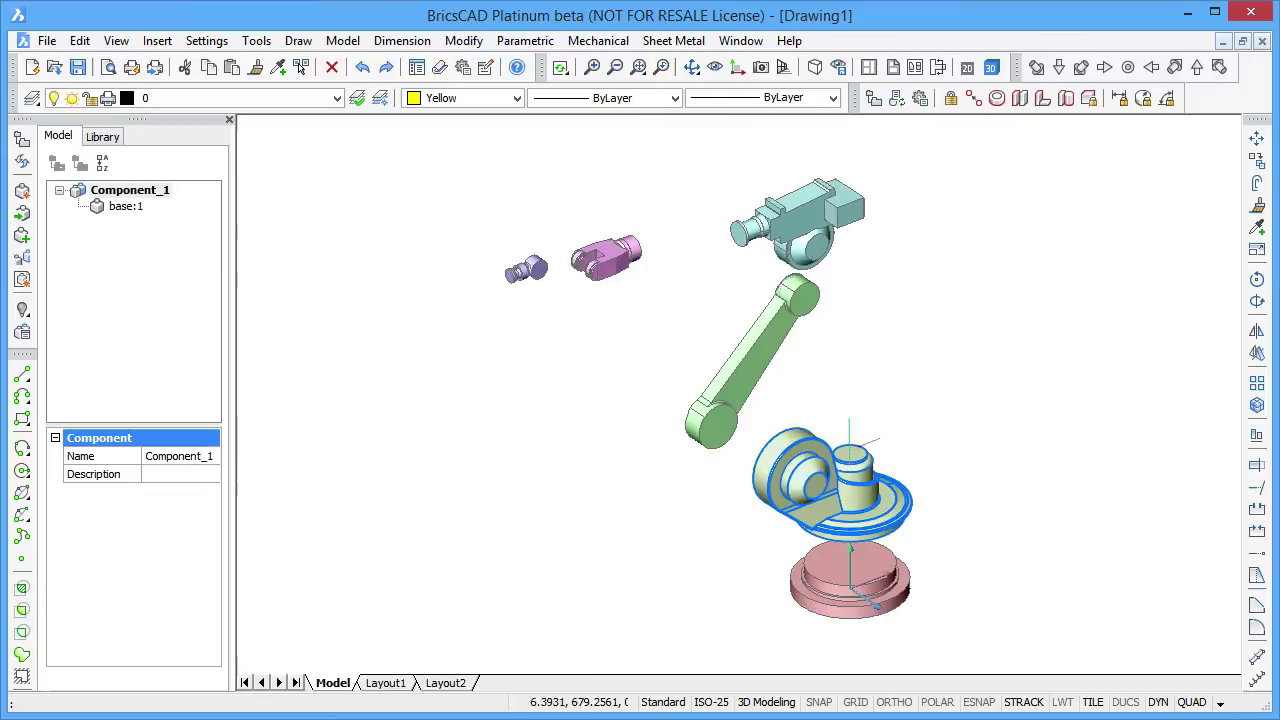
key("Return")
key("Return")
type("platform")
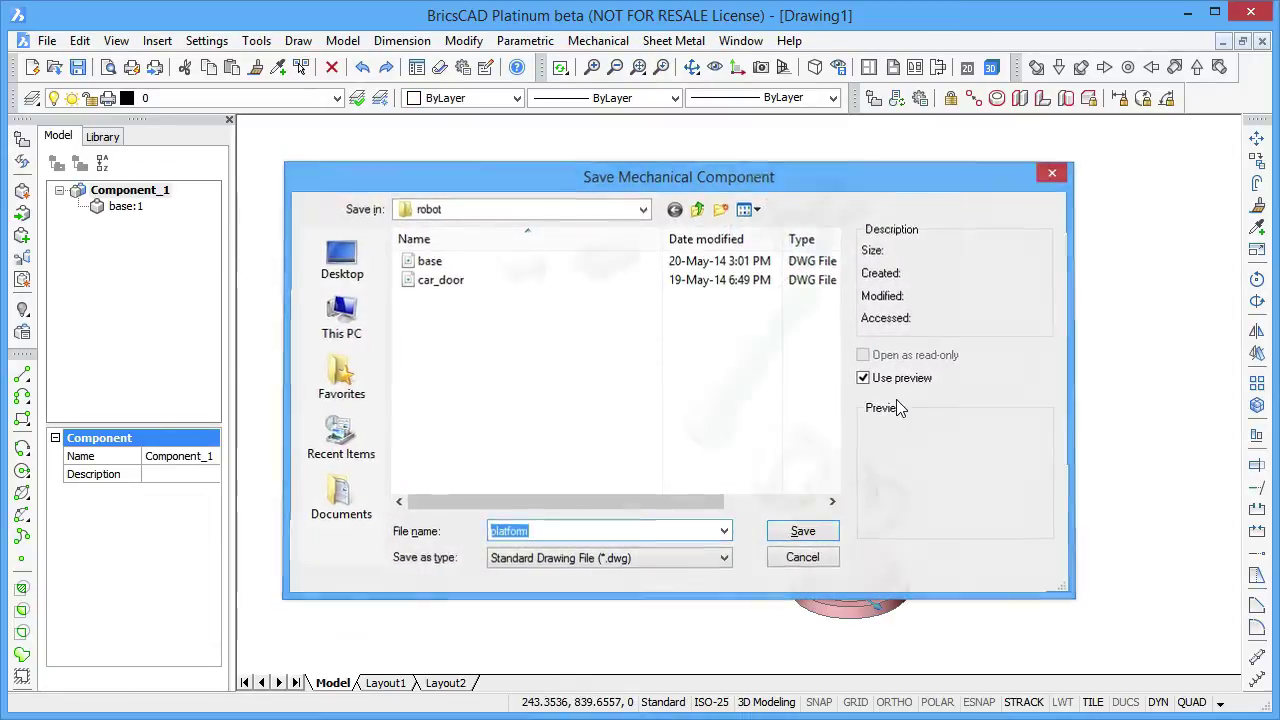
key("Return")
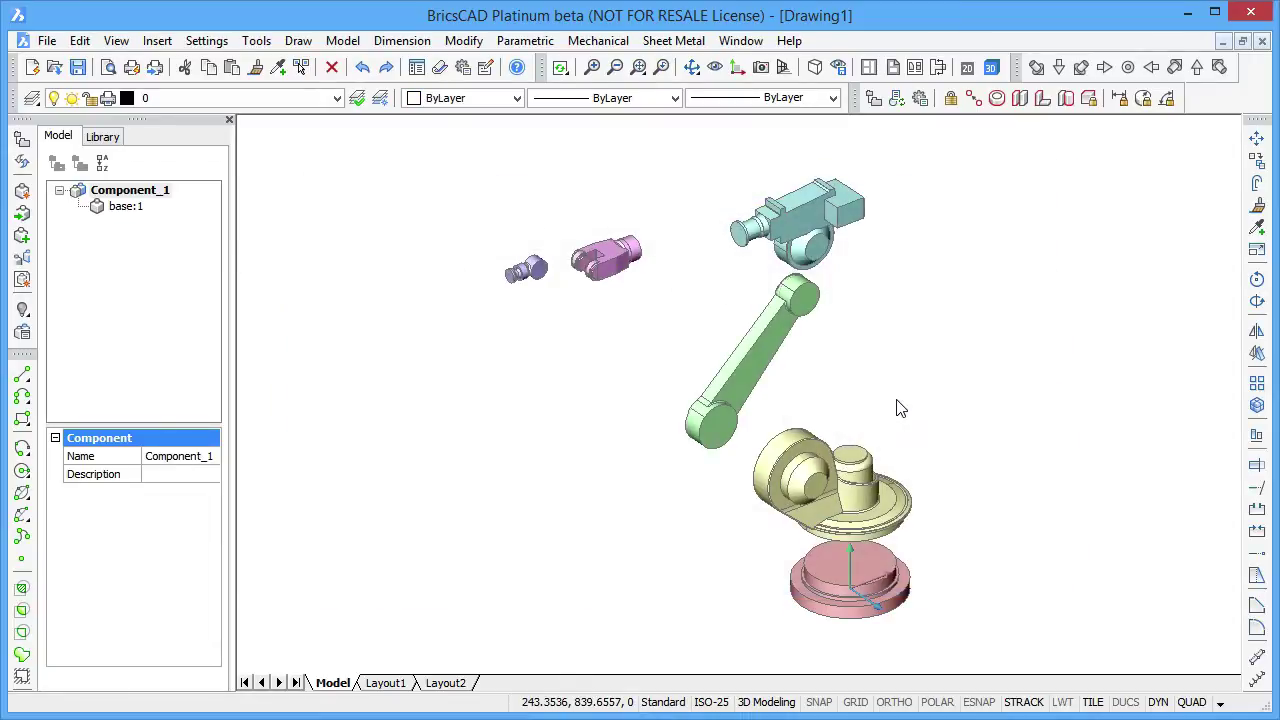
left_click(752, 355)
key("Return")
type("shoulde")
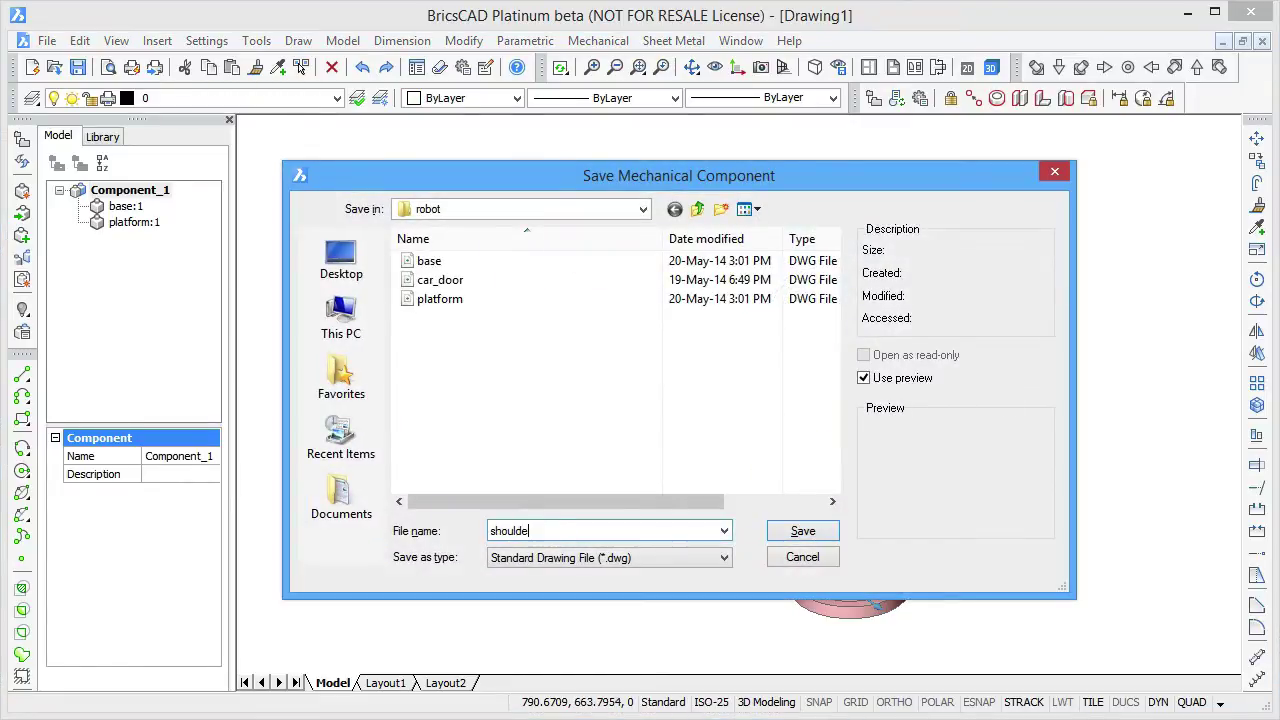
type("r")
key("Return")
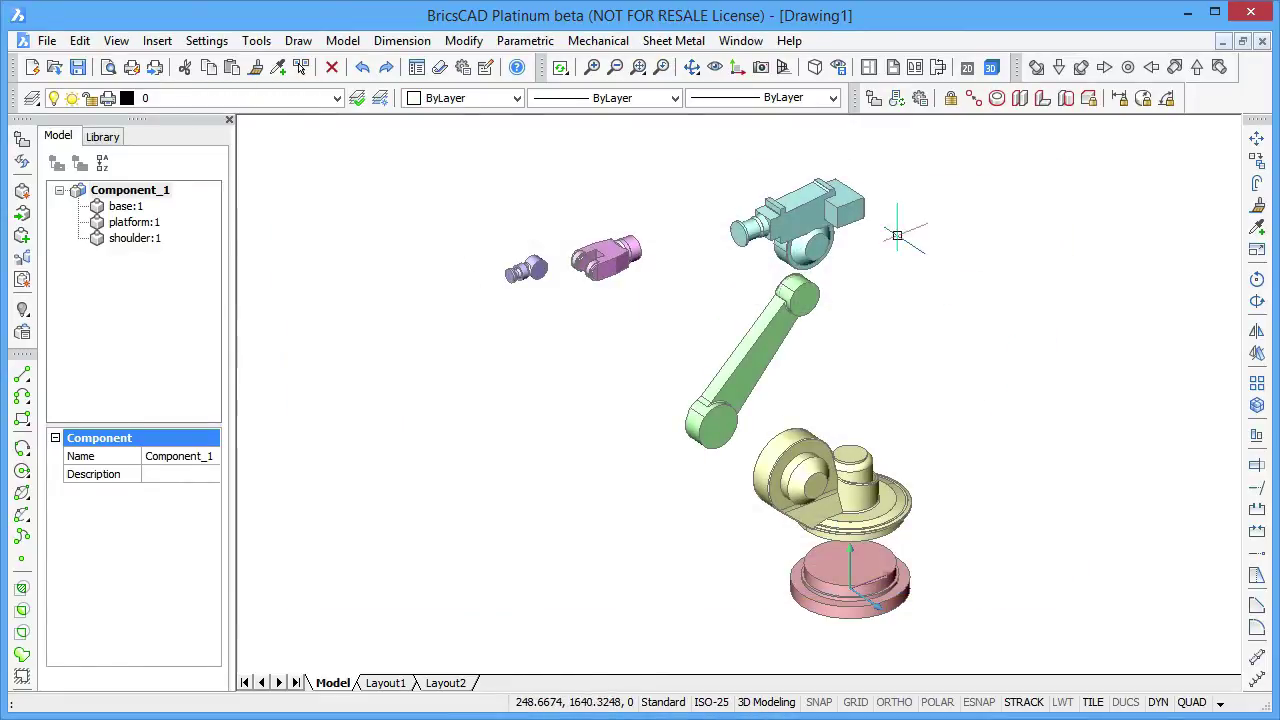
Create the arm component, then save the magenta part as 'hand'.
right_click(931, 220)
left_click(945, 234)
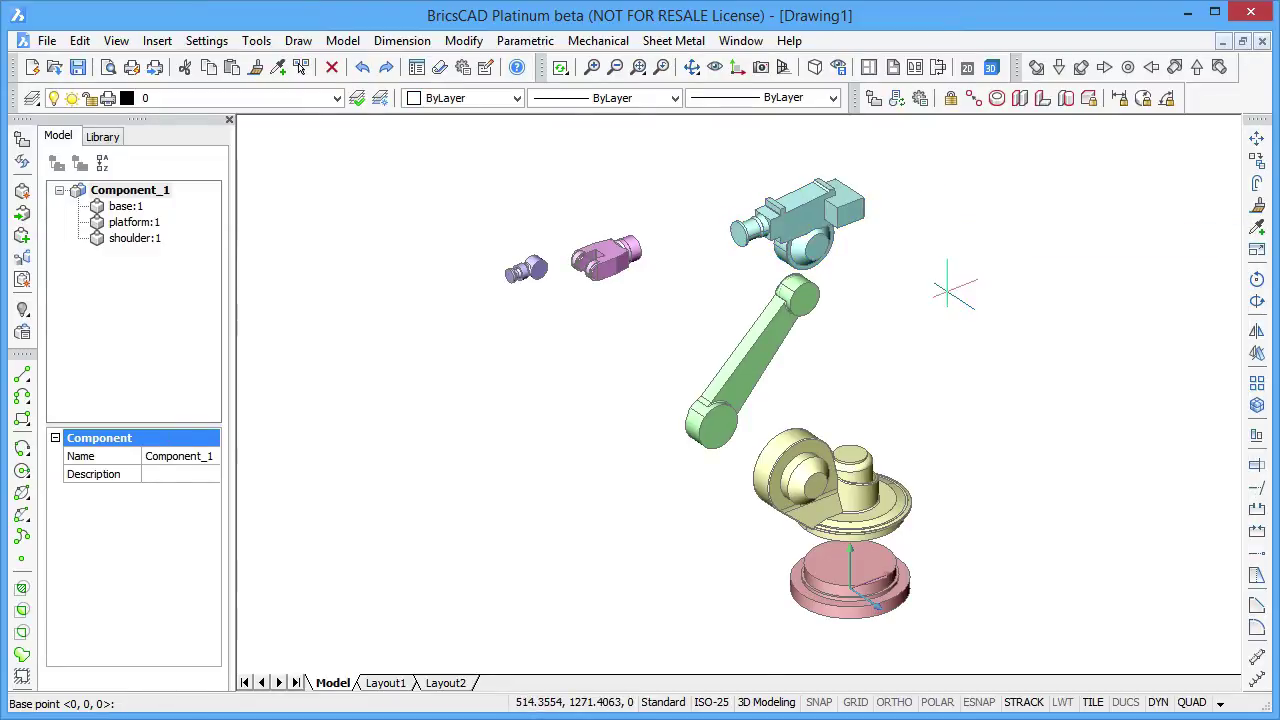
key("Return")
key("Return")
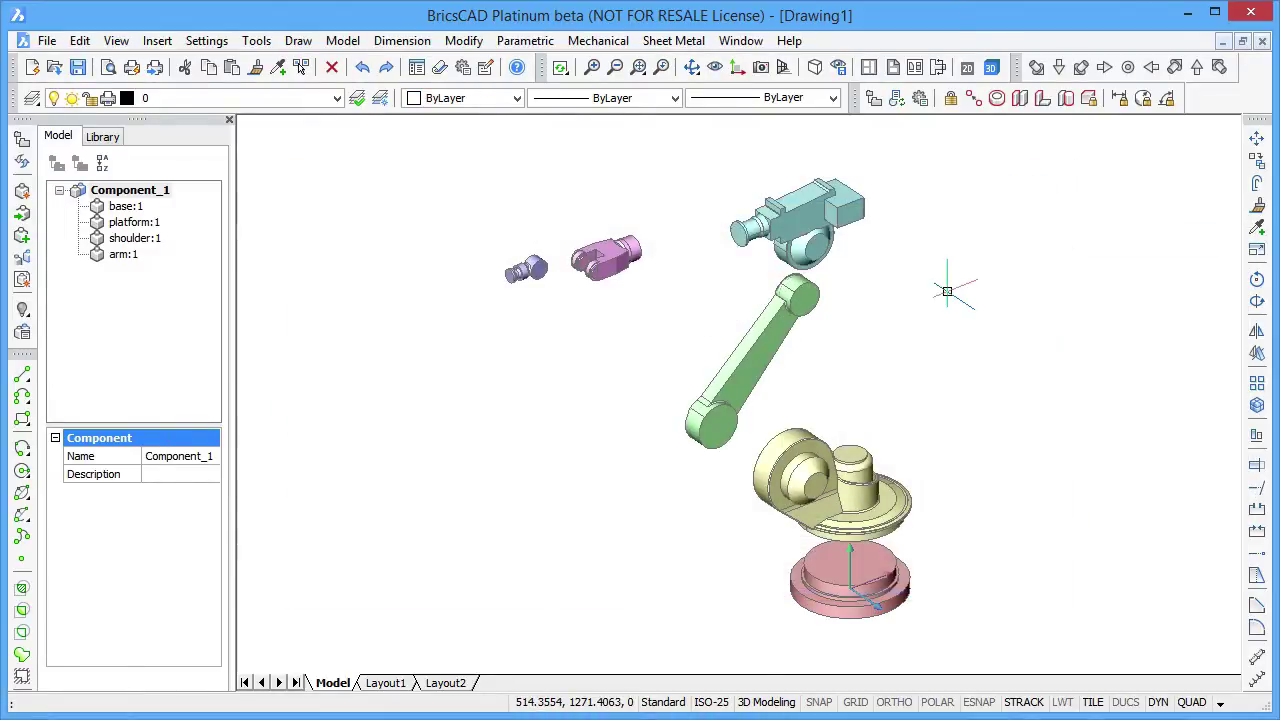
right_click(652, 409)
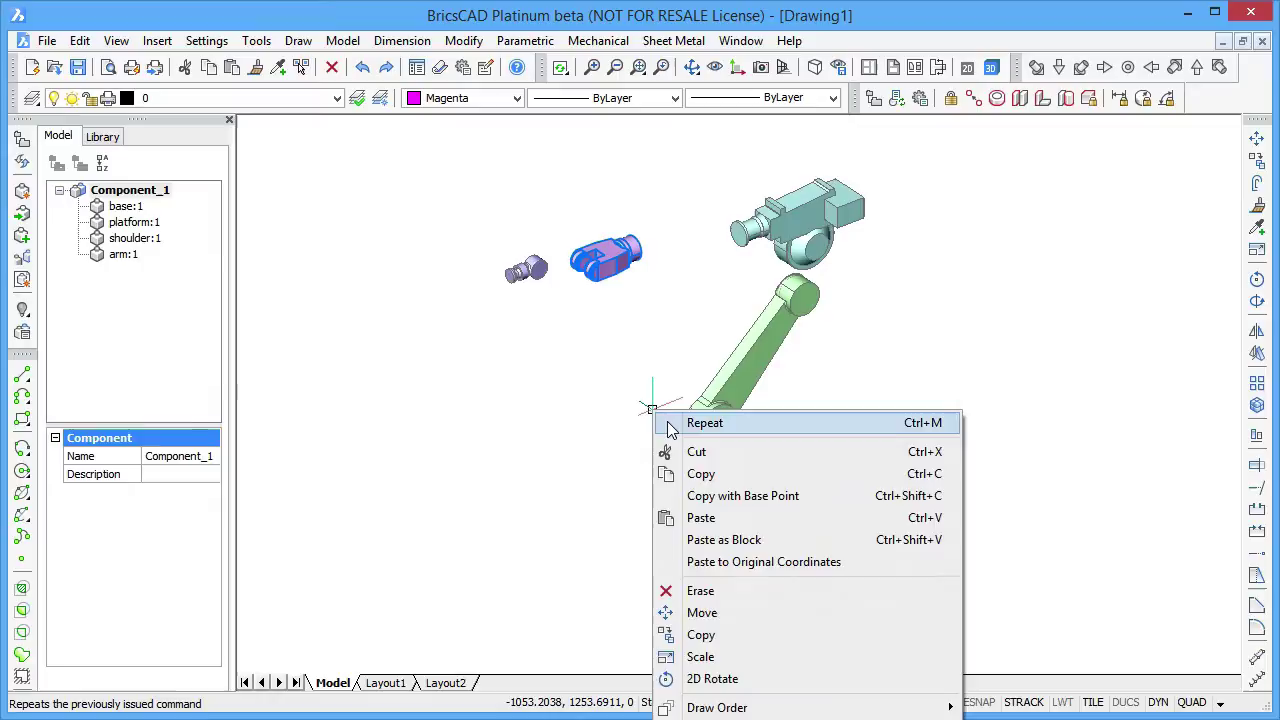
left_click(690, 423)
key("Return")
type("han")
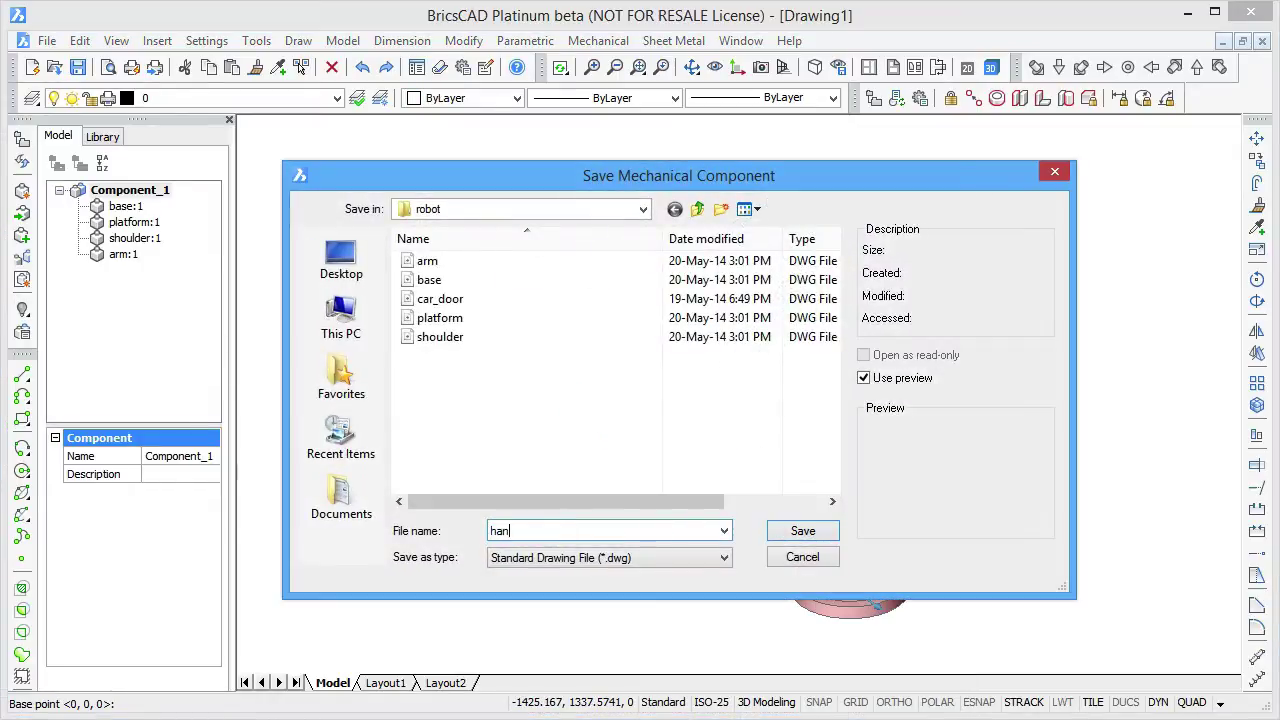
type("d")
key("Return")
Save the small blue part as the 'head' component.
left_click(671, 322)
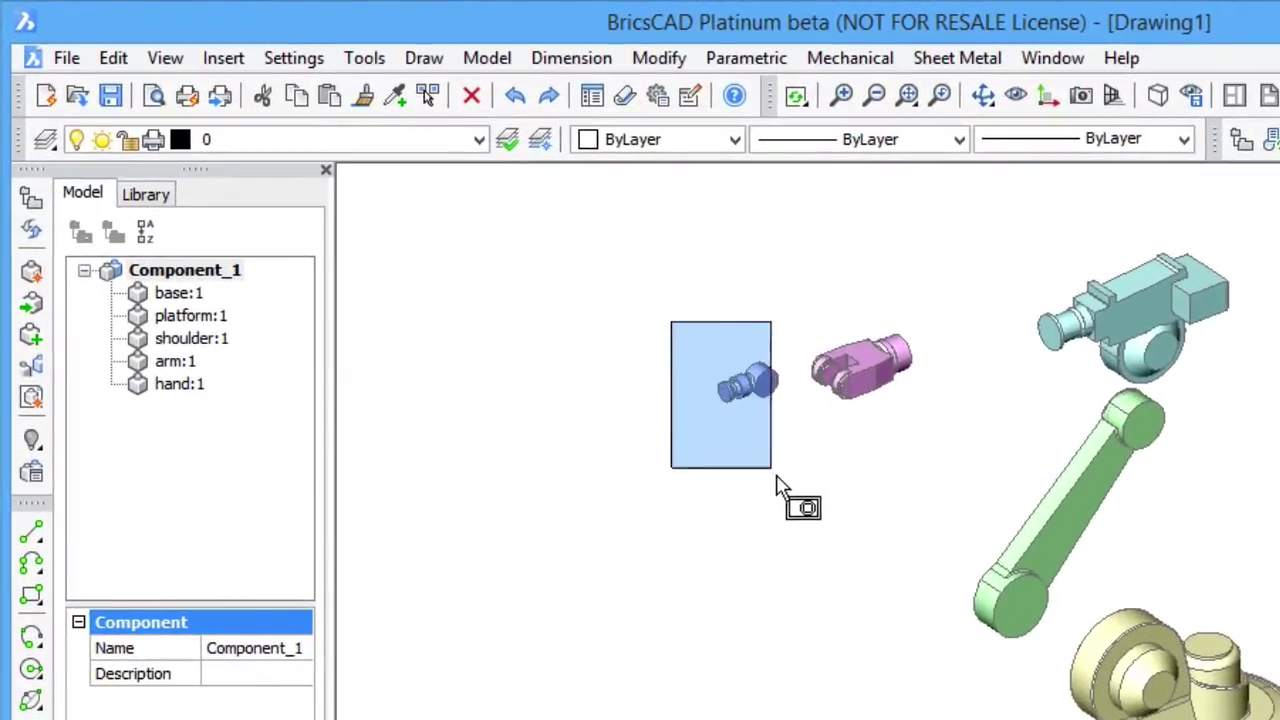
left_click(776, 476)
right_click(778, 490)
left_click(837, 526)
key("Return")
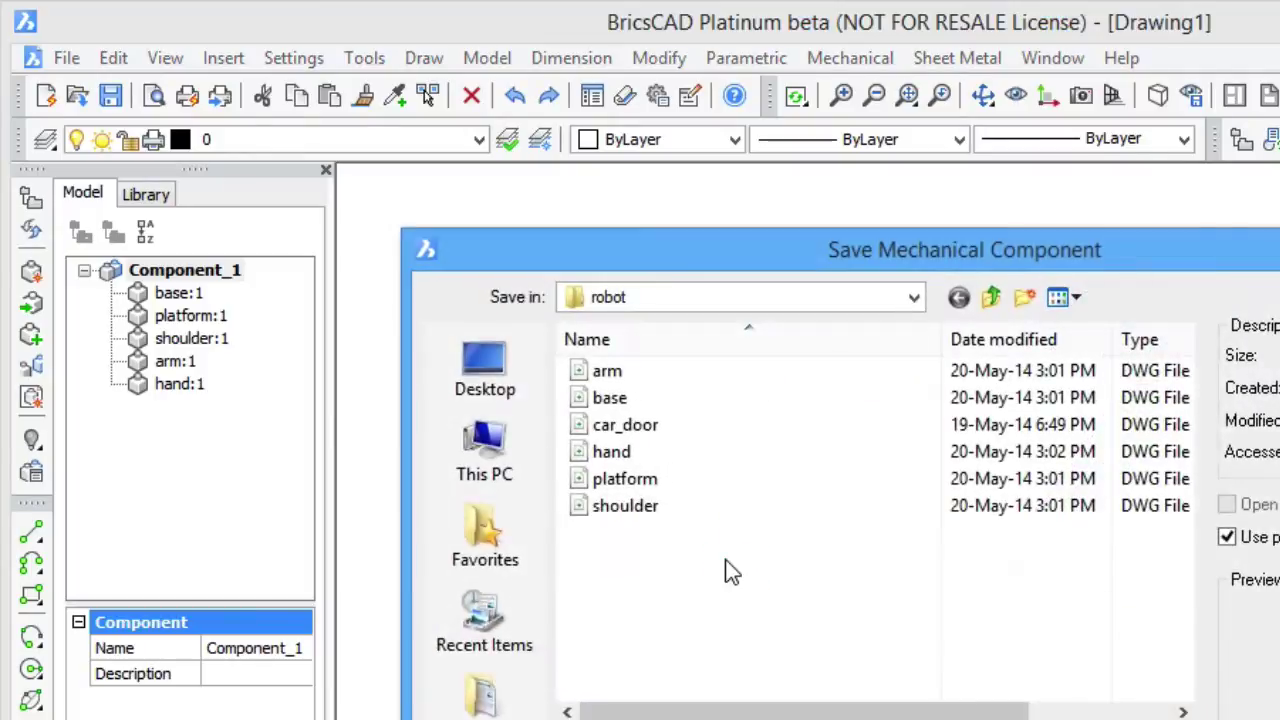
type("head")
key("Return")
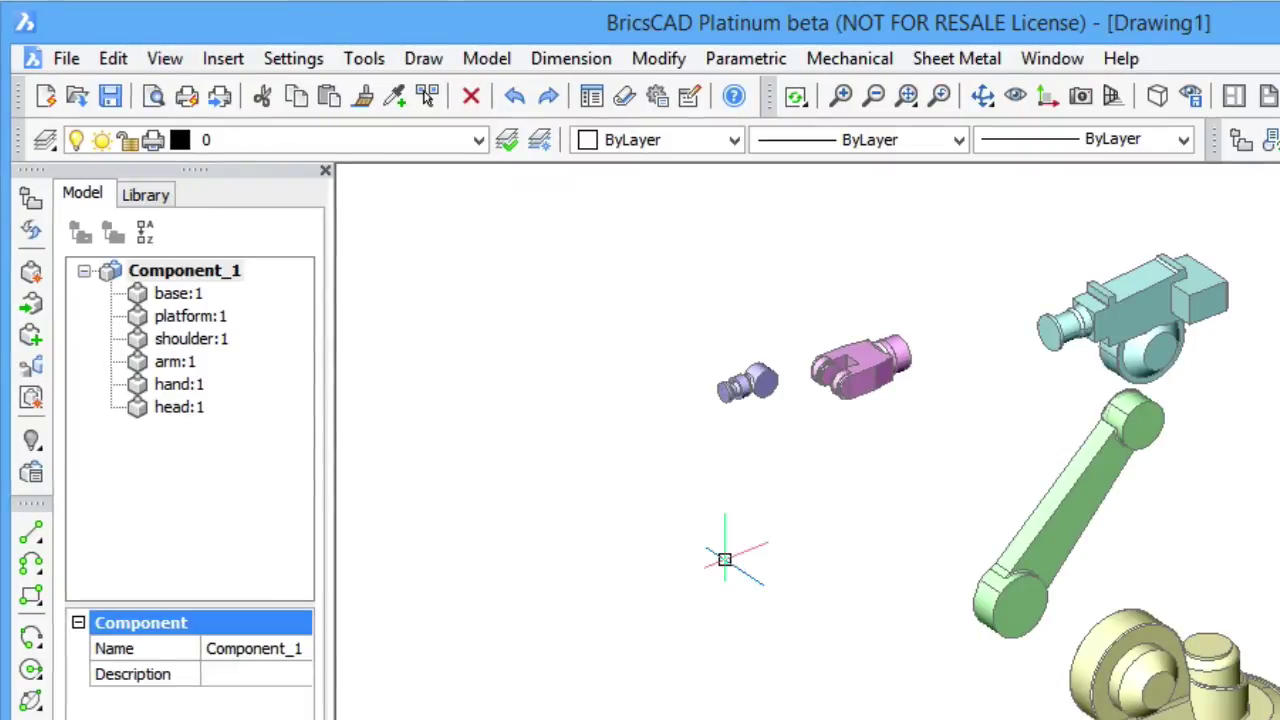
Constrain the yellow platform concentric with the pink base and coincident with its top face.
scroll(848, 540, "down", 2)
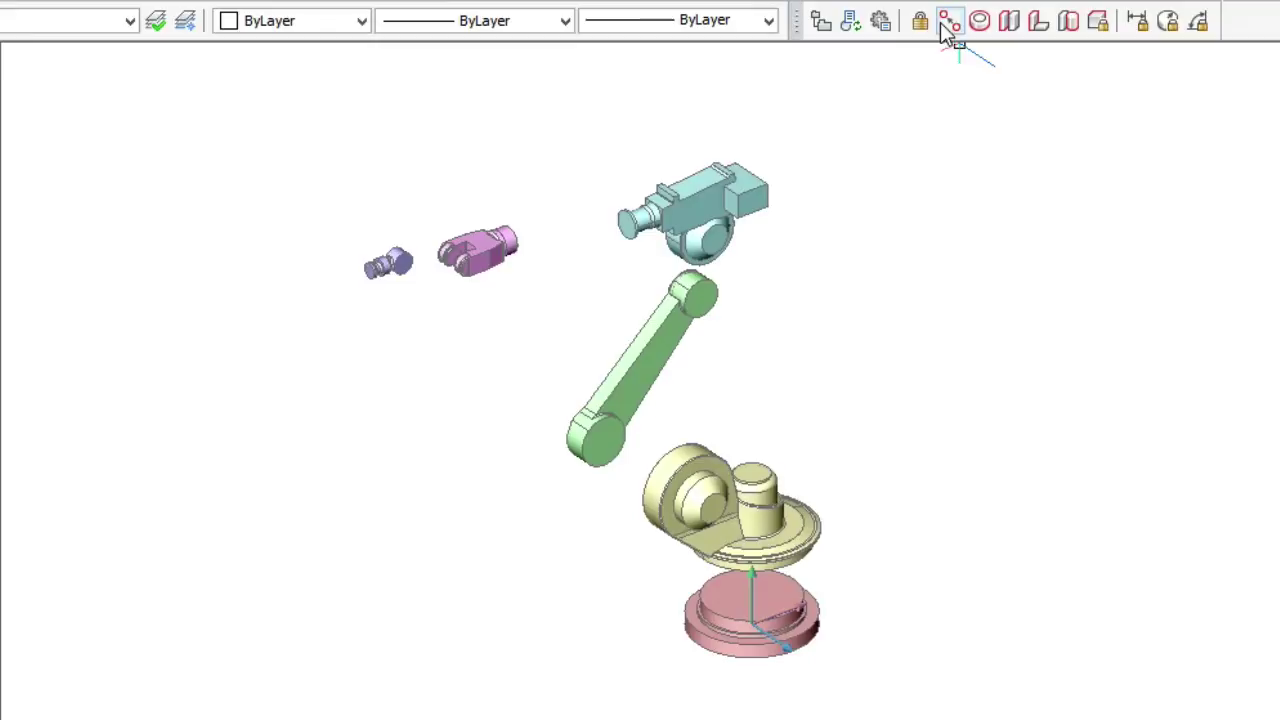
left_click(981, 22)
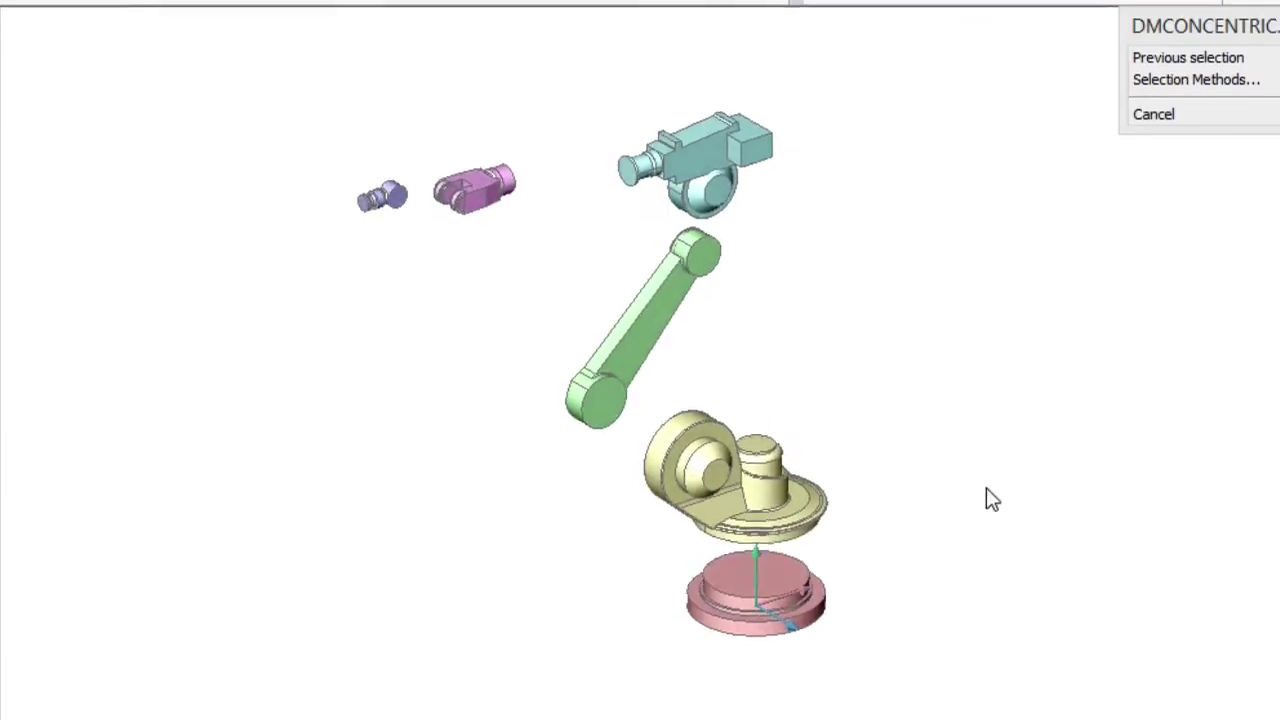
scroll(917, 487, "up", 3)
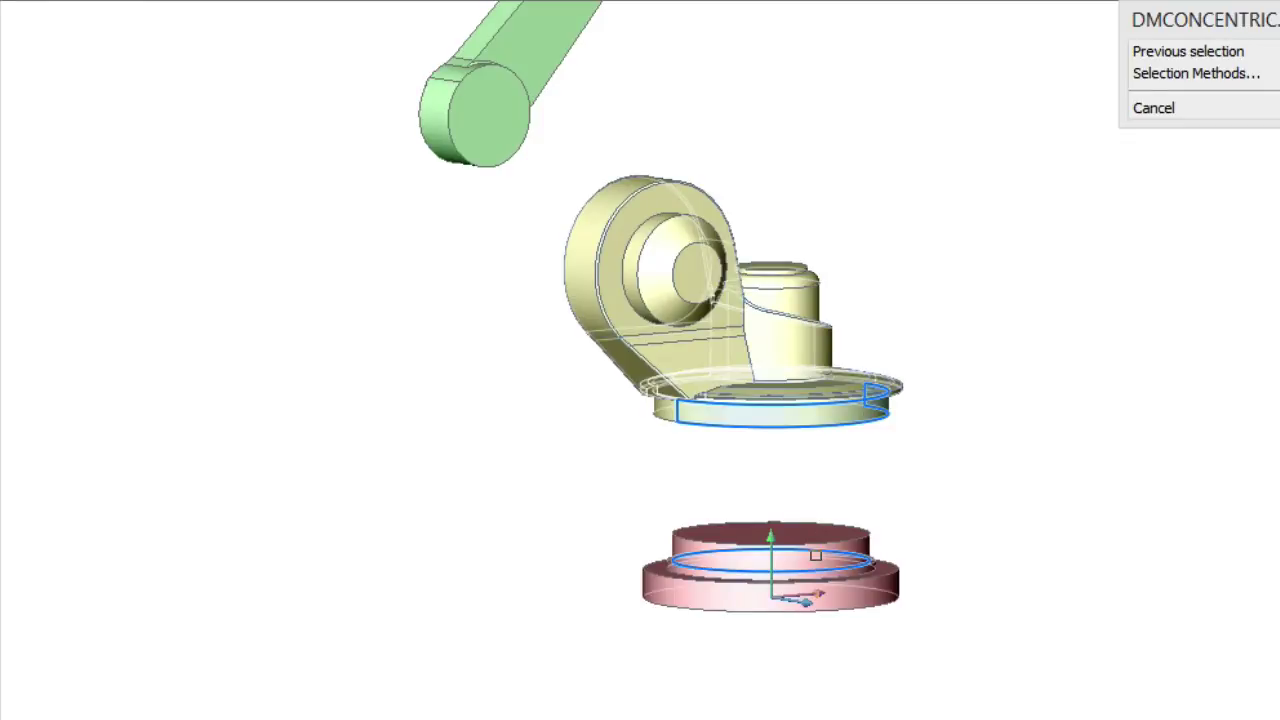
left_click(815, 555)
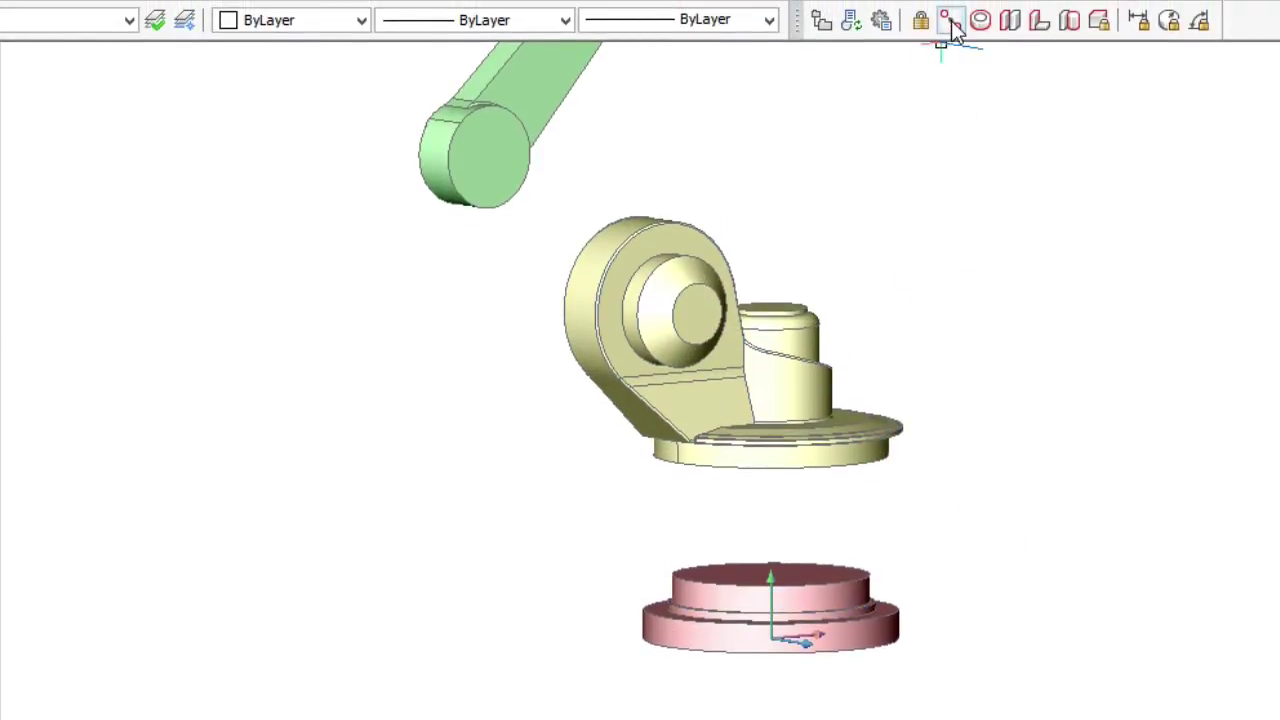
left_click(950, 22)
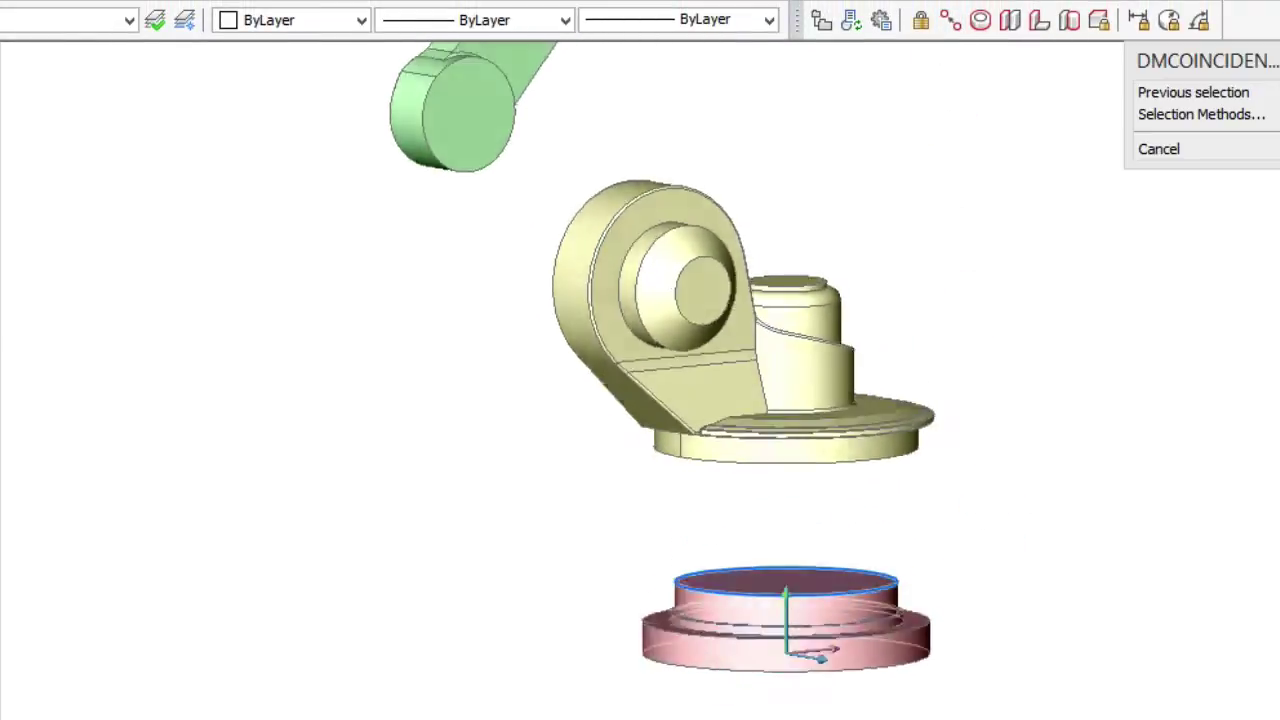
middle_click_drag(870, 480, 870, 430, "shift")
left_click(905, 490)
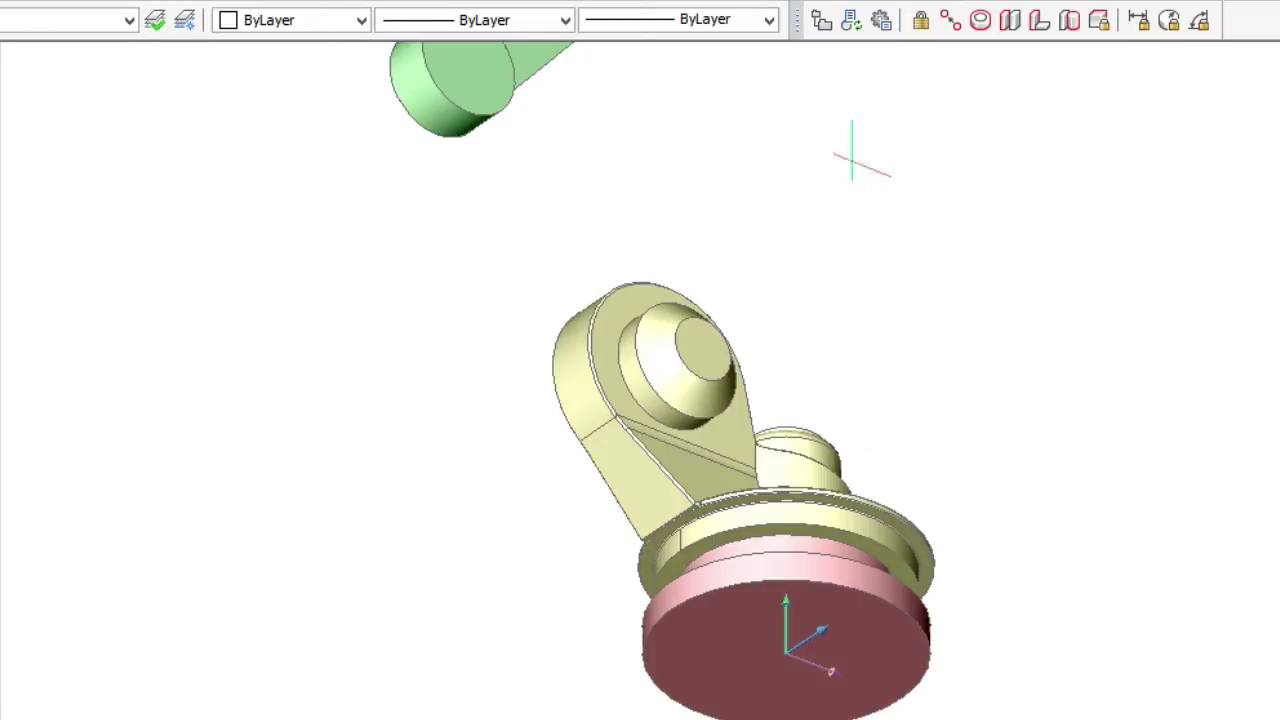
Join the green arm to the shoulder disk with coincident and concentric constraints.
left_click(940, 28)
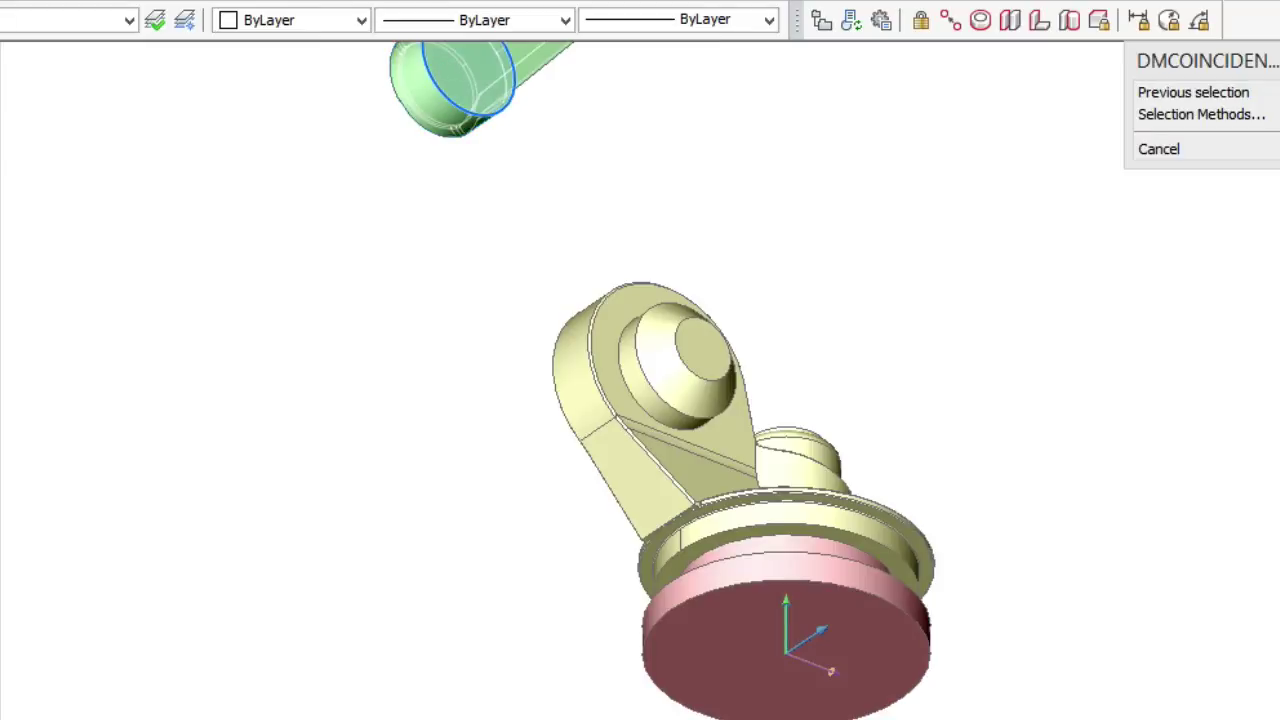
mouse_move(449, 69)
middle_mouse_down("shift")
mouse_move(563, 389)
mouse_move(780, 445)
middle_mouse_up("shift")
left_click(790, 445)
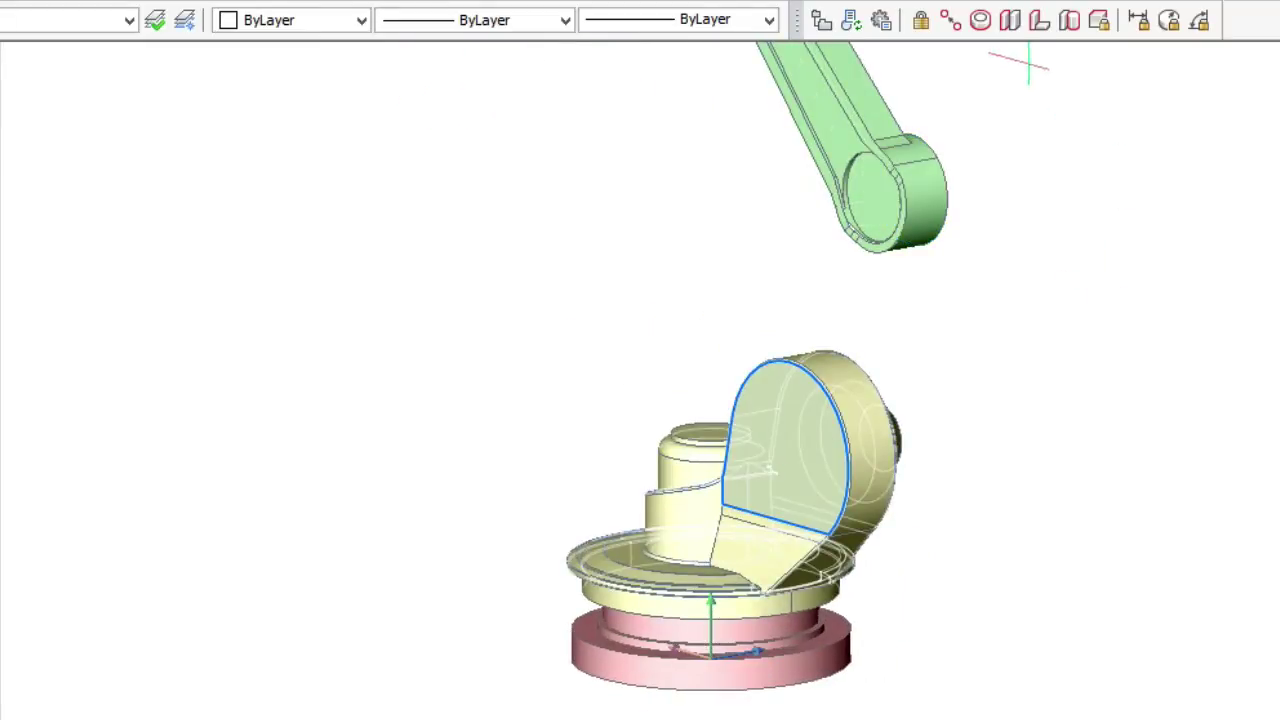
left_click(980, 20)
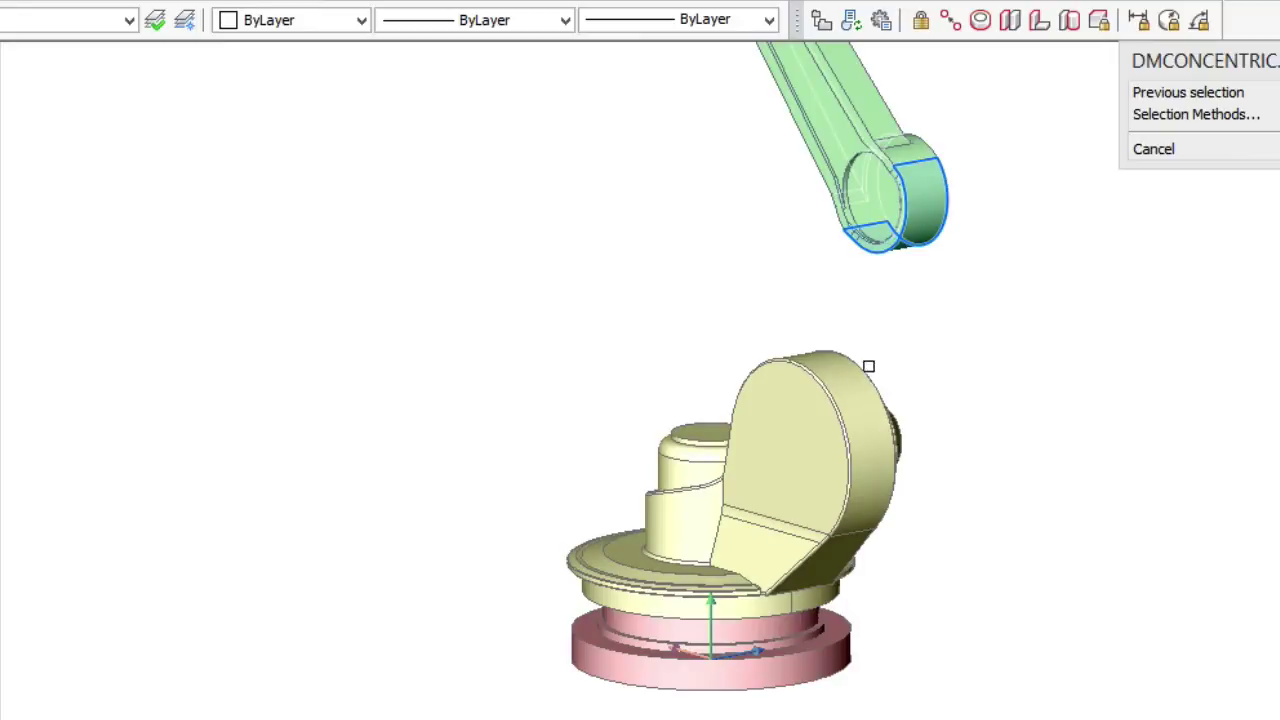
left_click(851, 396)
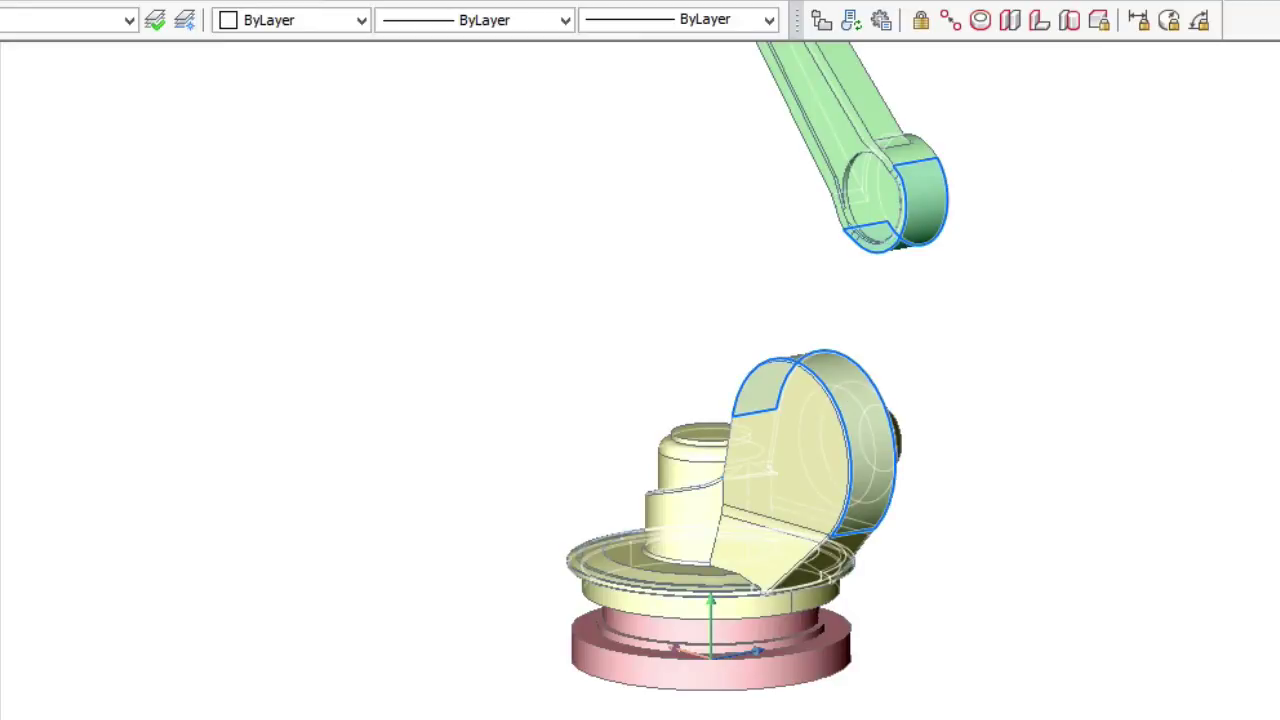
Centre the cyan part on the arm's top end with a concentric constraint.
left_click(950, 20)
mouse_move(840, 160)
middle_mouse_down("shift")
mouse_move(680, 345)
mouse_move(600, 200)
mouse_move(531, 180)
mouse_move(574, 197)
mouse_move(565, 189)
middle_mouse_up("shift")
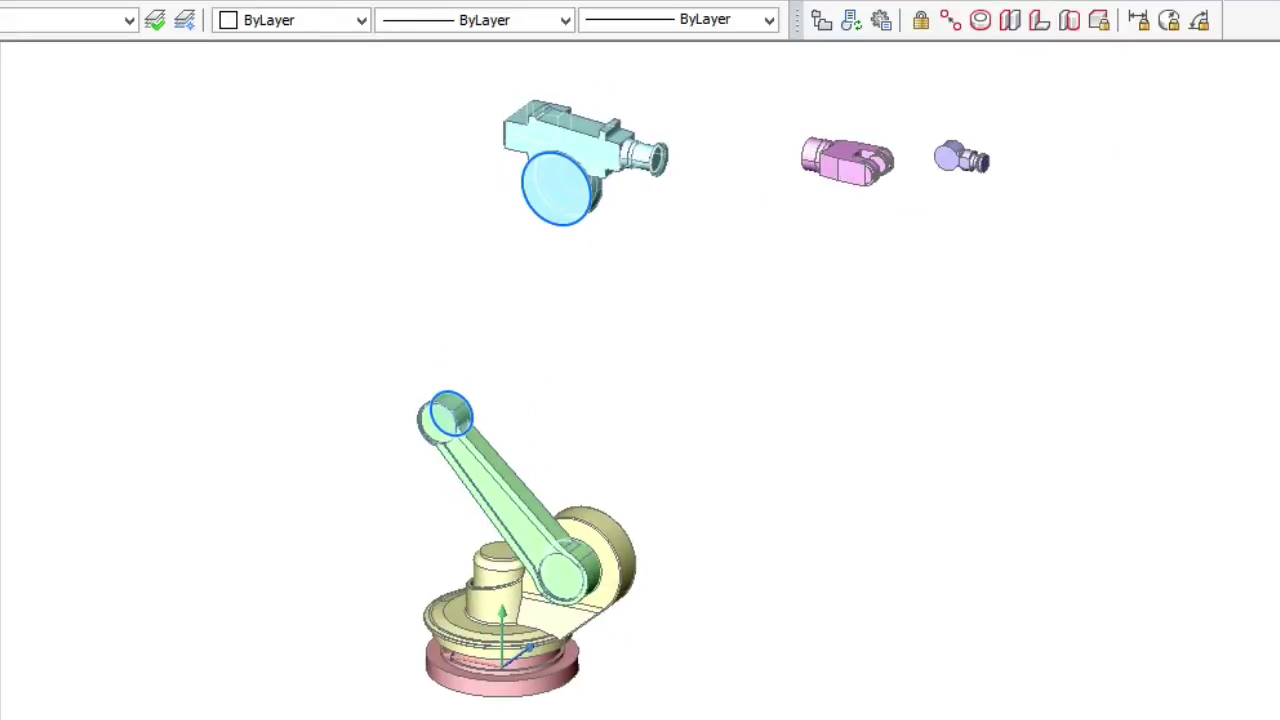
left_click(980, 20)
scroll(560, 340, "up", 2)
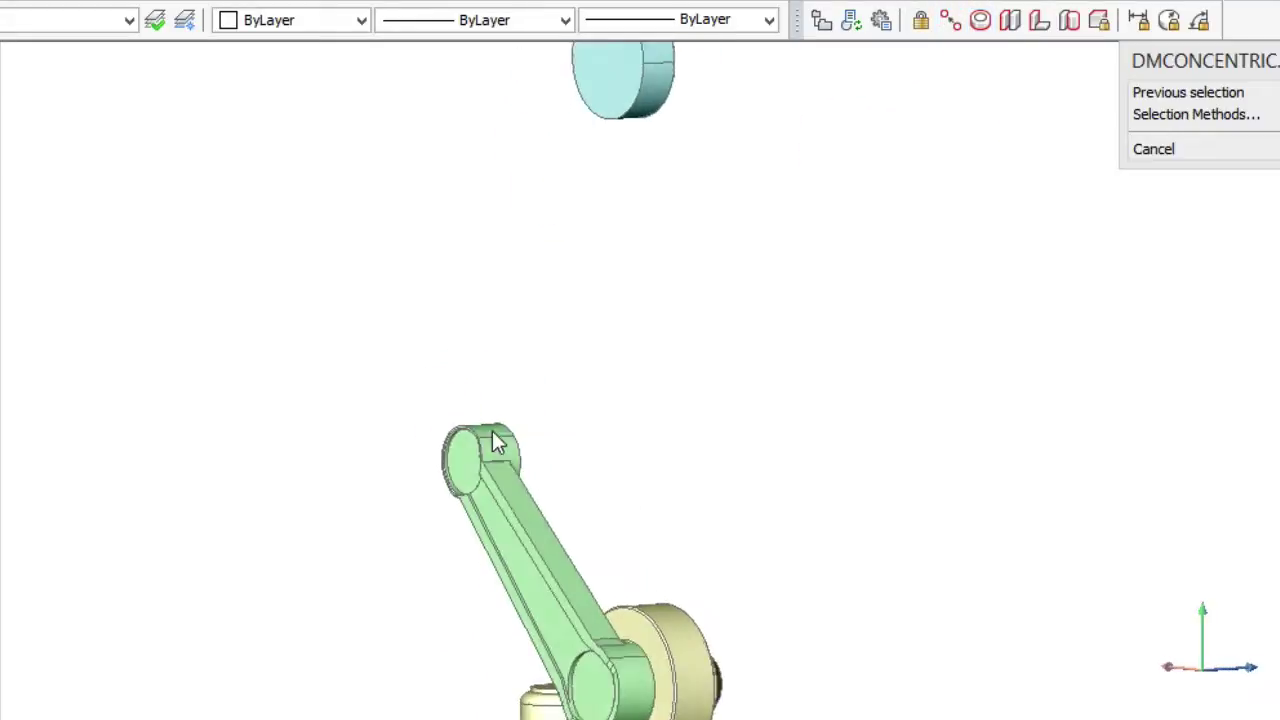
left_click(501, 458)
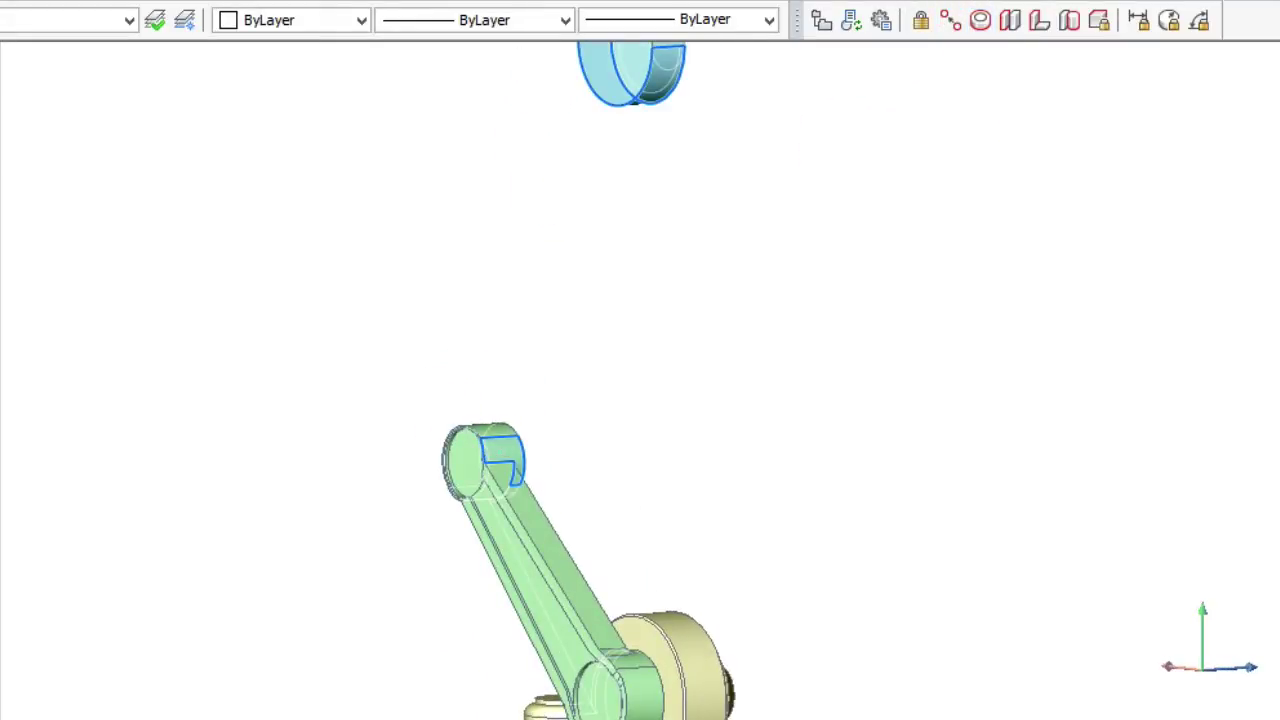
Mate the pink part's round face coincident with the cyan part's end.
left_click(950, 20)
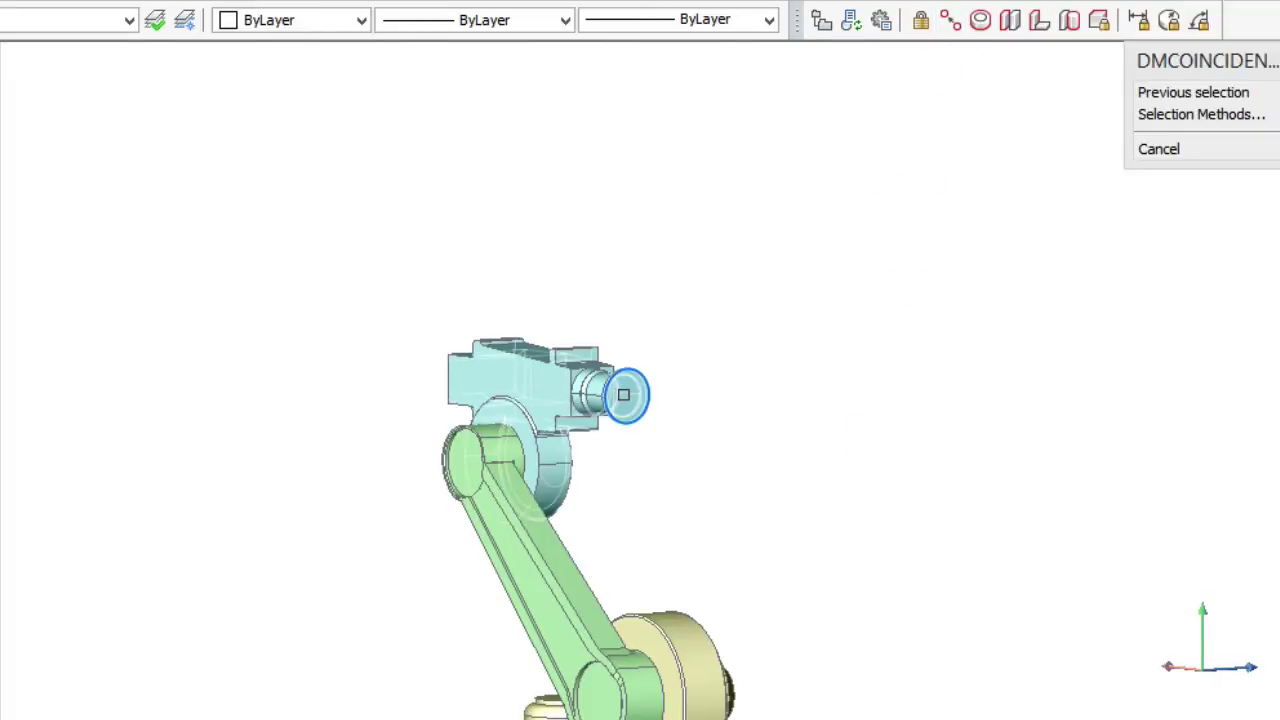
left_click(623, 394)
middle_click_drag(623, 394, 870, 205, "shift")
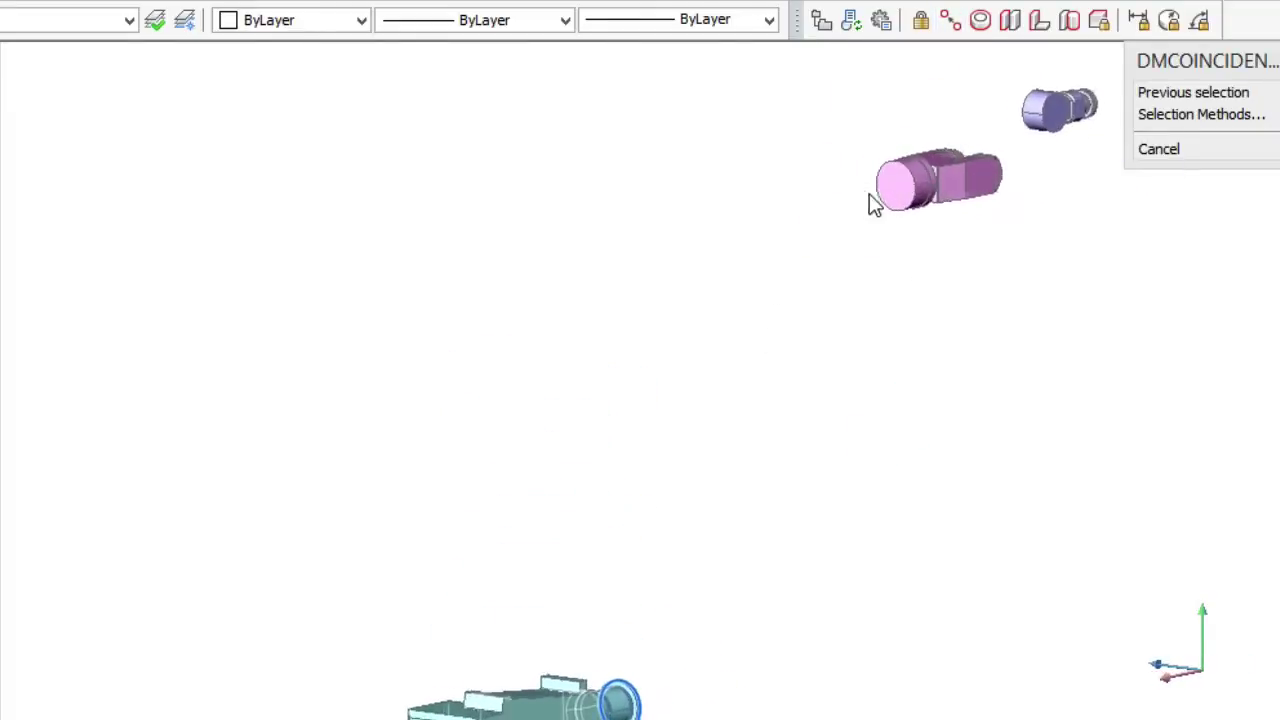
left_click(891, 183)
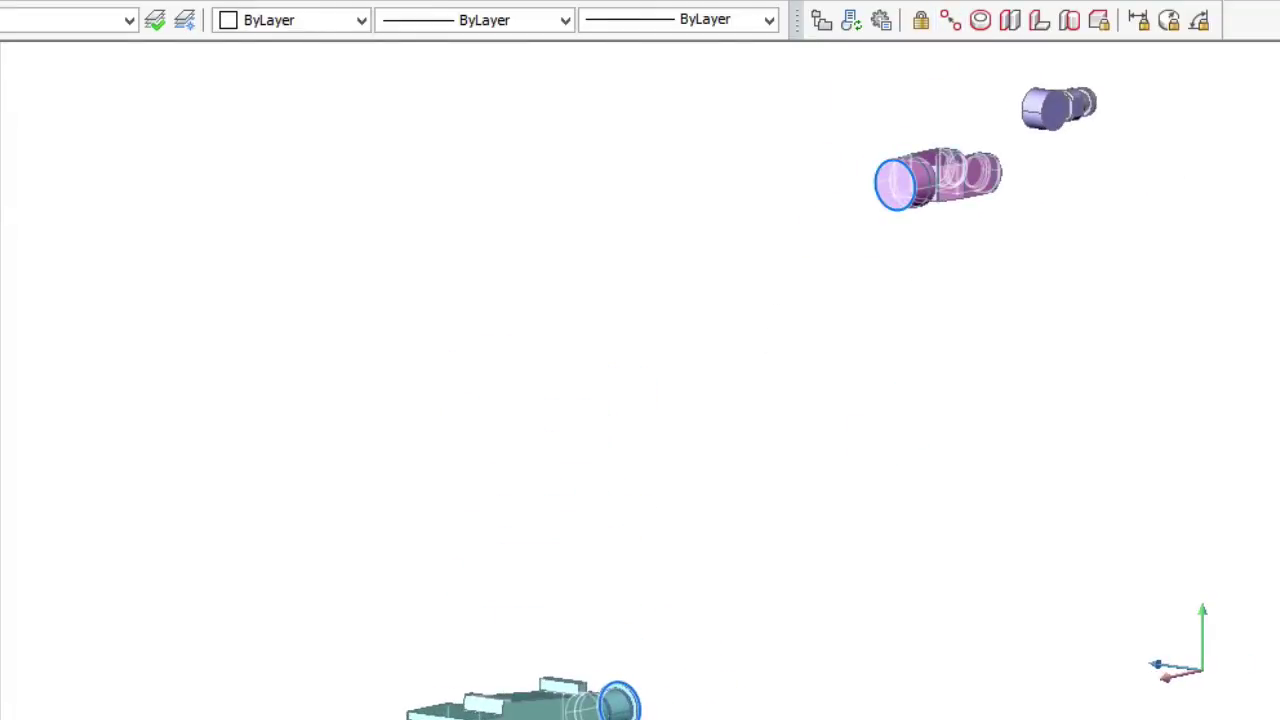
Make the pink part concentric with the cyan part's end.
left_click(981, 20)
middle_click_drag(743, 157, 667, 337, "shift")
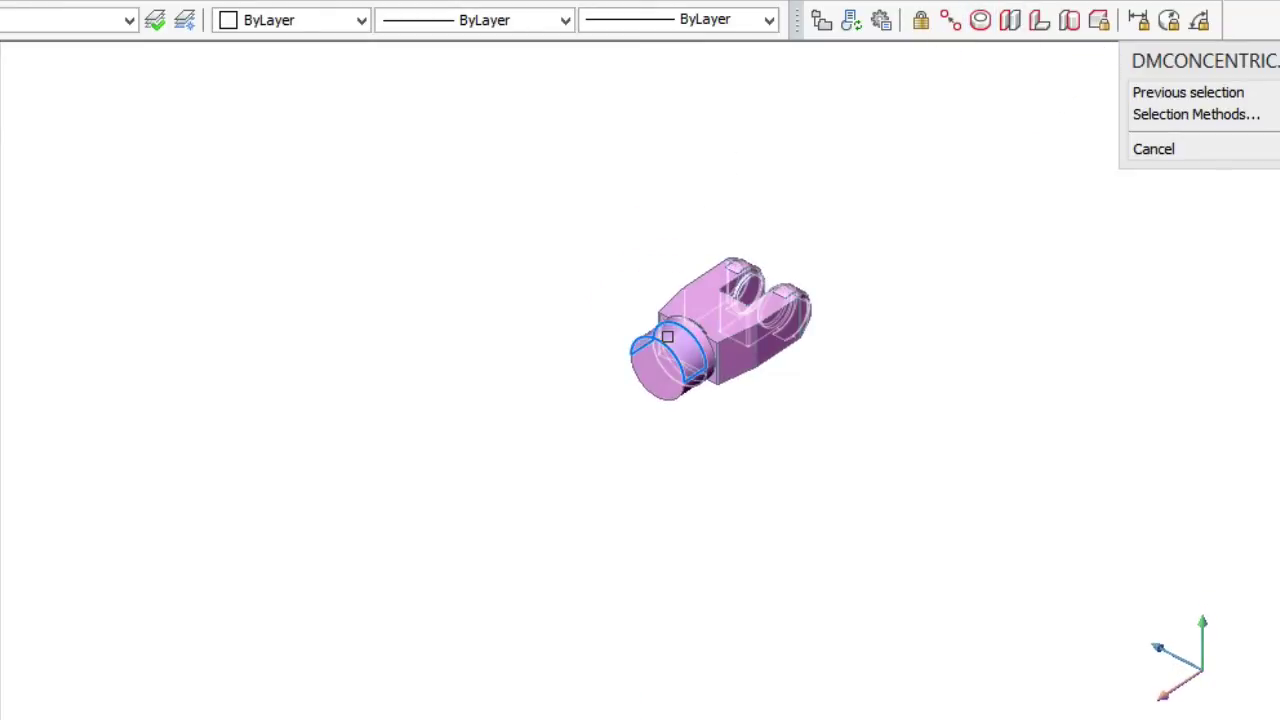
middle_click_drag(637, 563, 640, 320)
left_click(645, 561)
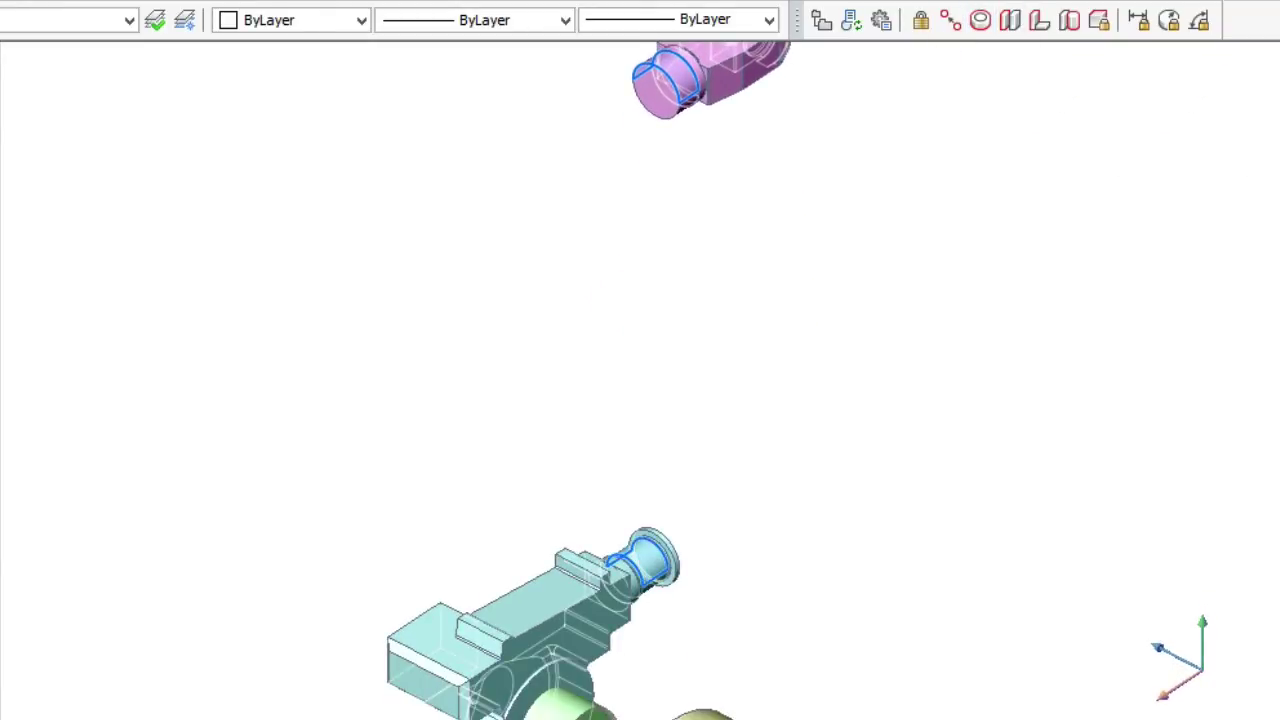
left_click(951, 20)
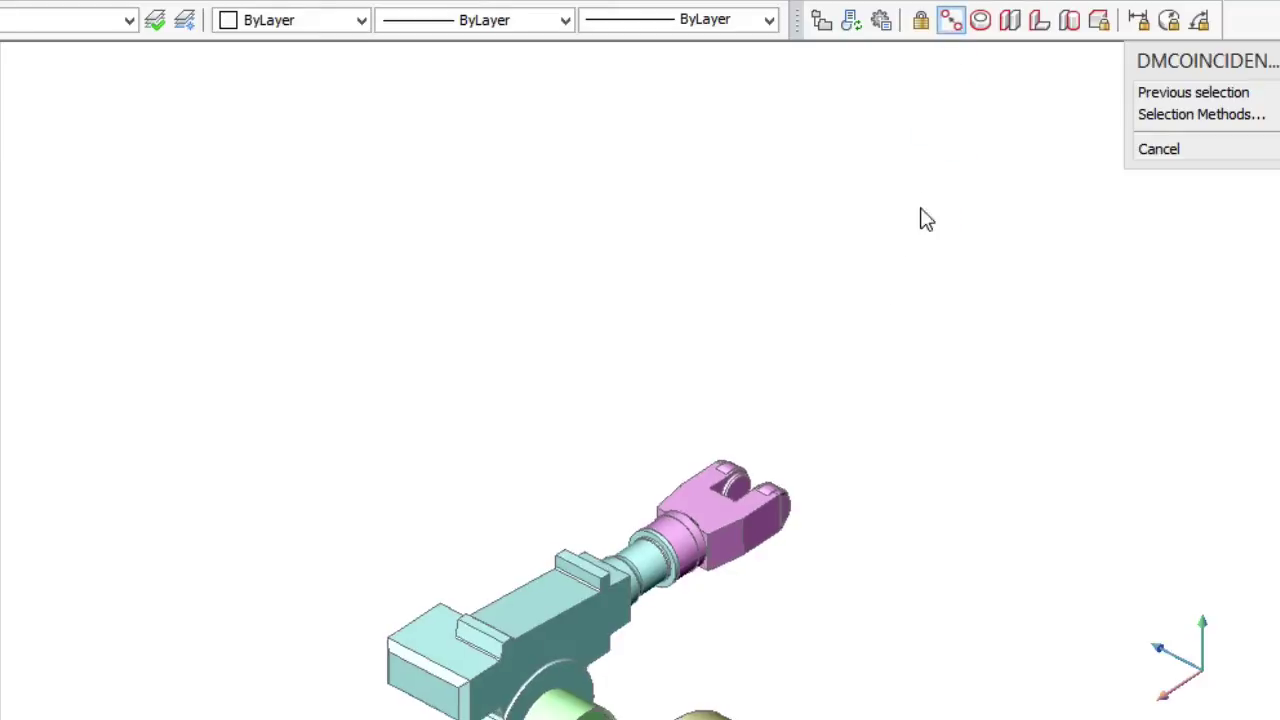
scroll(777, 531, "up", 2)
scroll(780, 600, "up", 2)
Zoom out to view the fully constrained robot assembly.
scroll(795, 280, "down", 5)
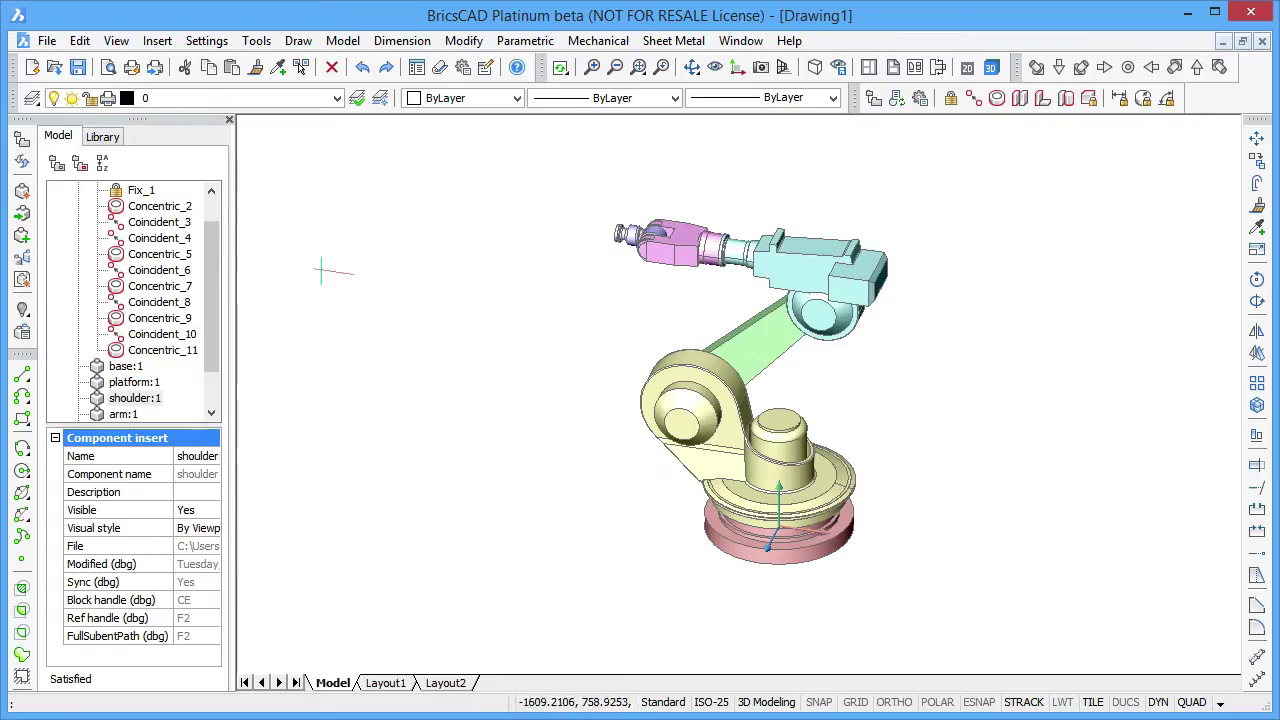
Insert the car_door.dwg mechanical component into the drawing.
left_click(27, 216)
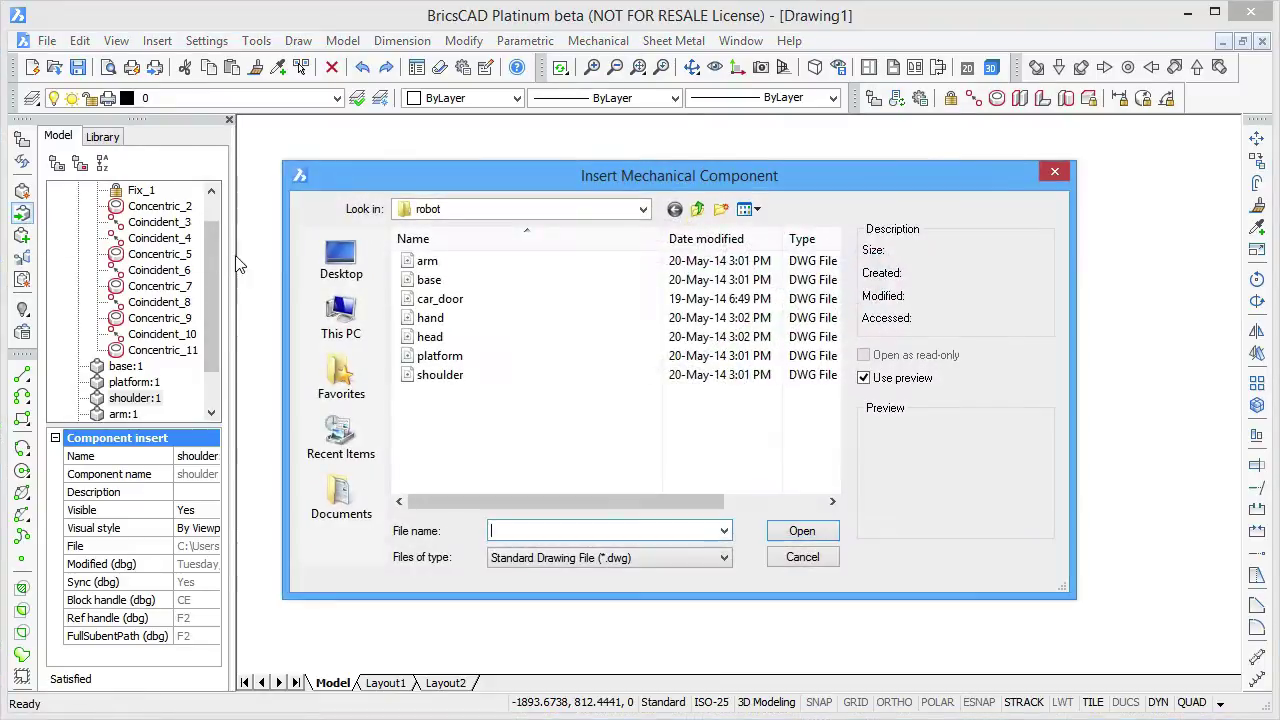
left_click(437, 303)
left_click(784, 537)
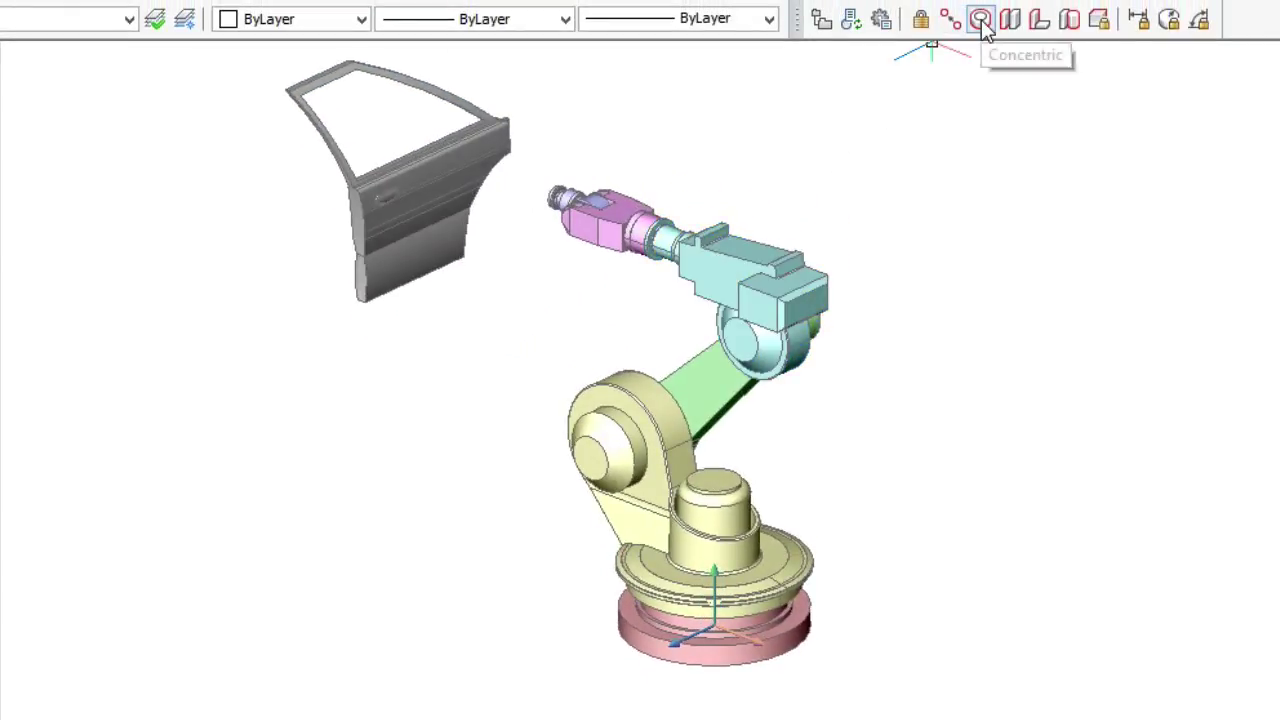
Make the door's hole concentric with the gripper pin's round end.
left_click(980, 20)
scroll(643, 101, "up", 2)
scroll(608, 177, "up", 3)
scroll(690, 270, "up", 2)
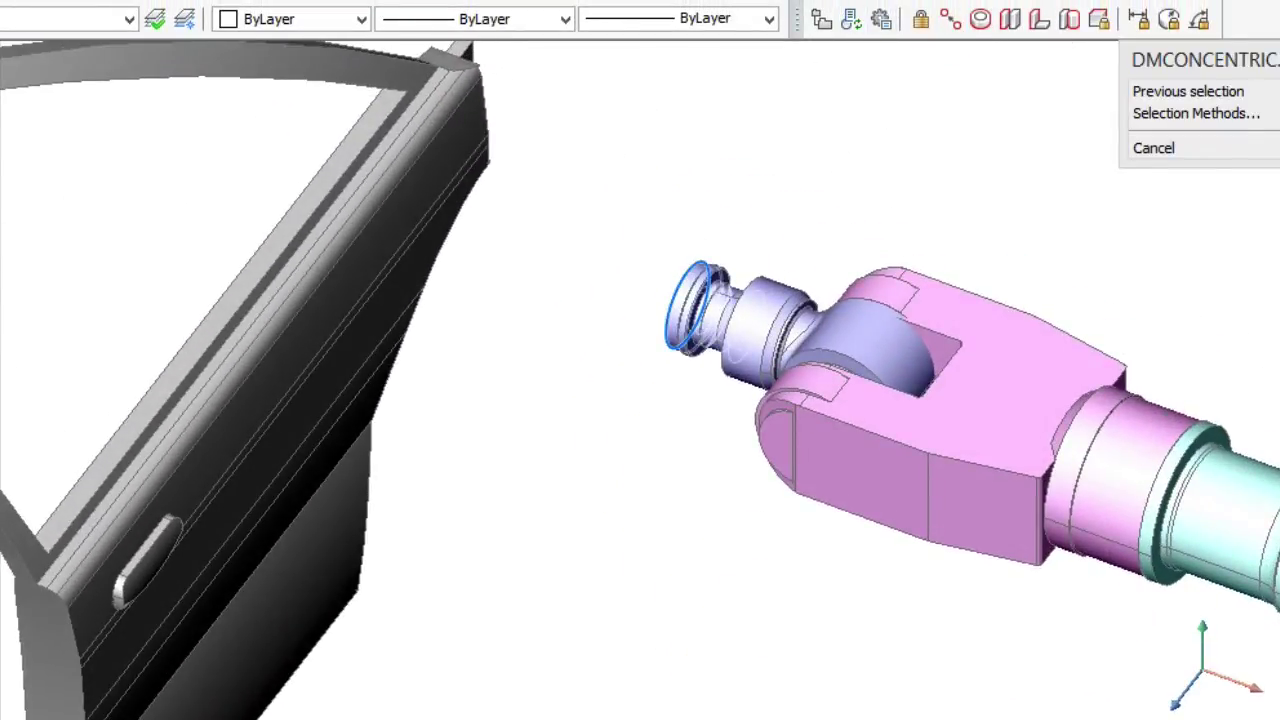
left_click(475, 307)
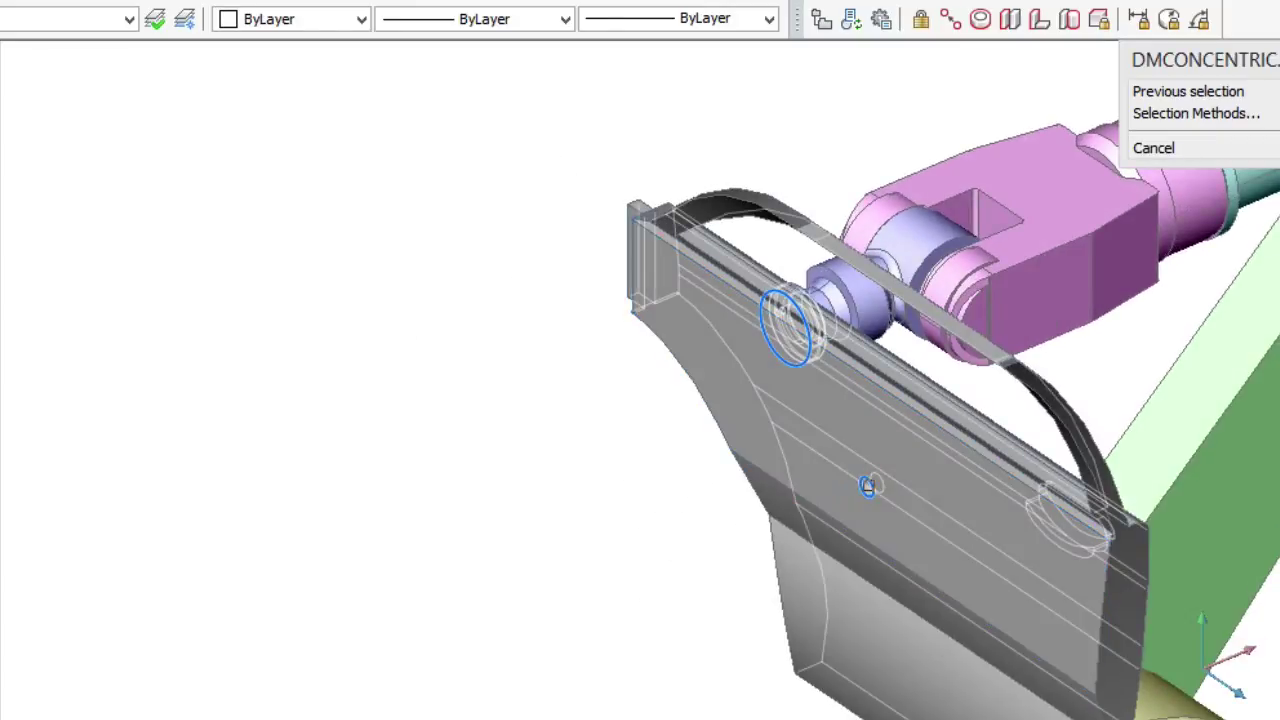
left_click(867, 487)
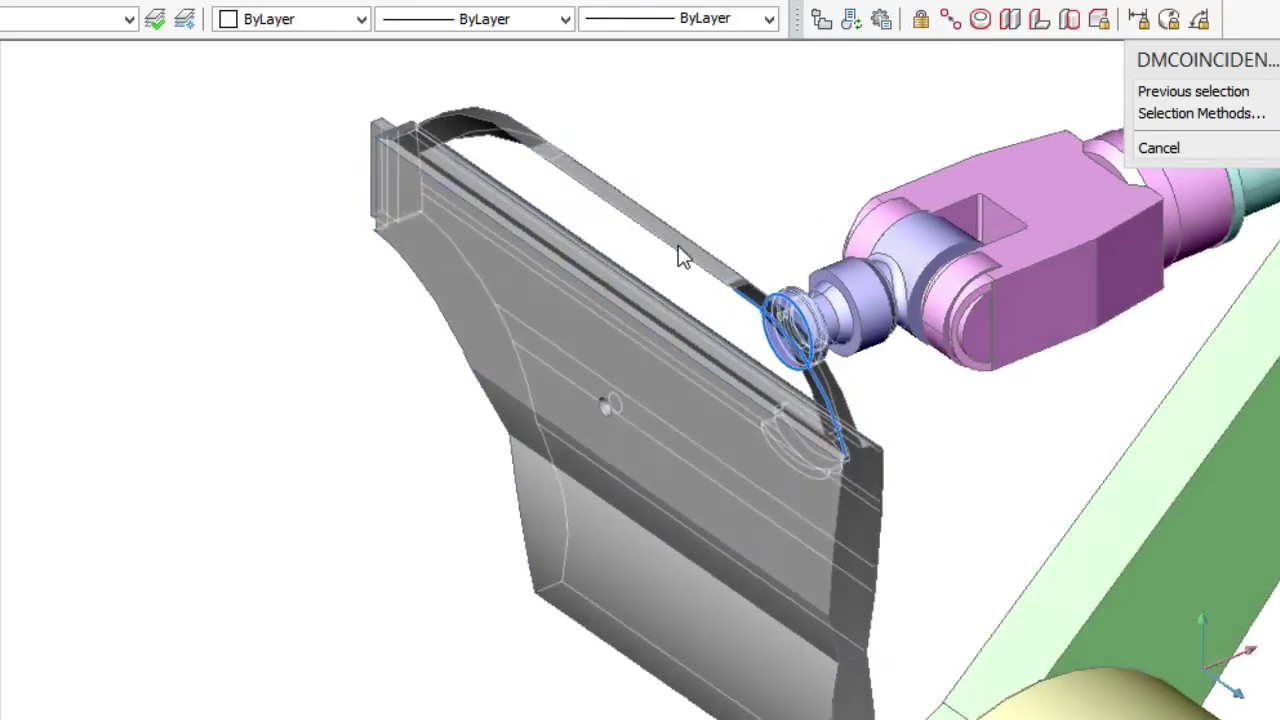
middle_click_drag(775, 325, 670, 290, "shift")
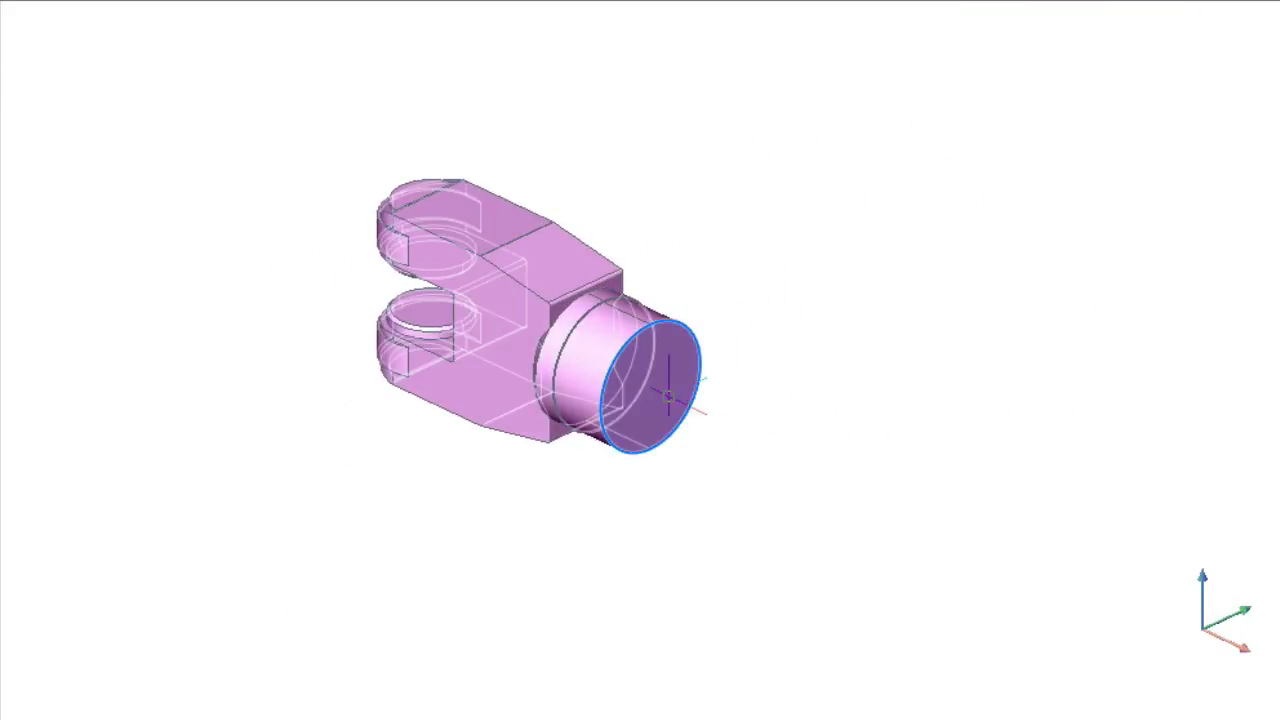
Push/pull the pink part's end face out into a 300-long shaft.
left_click(824, 401)
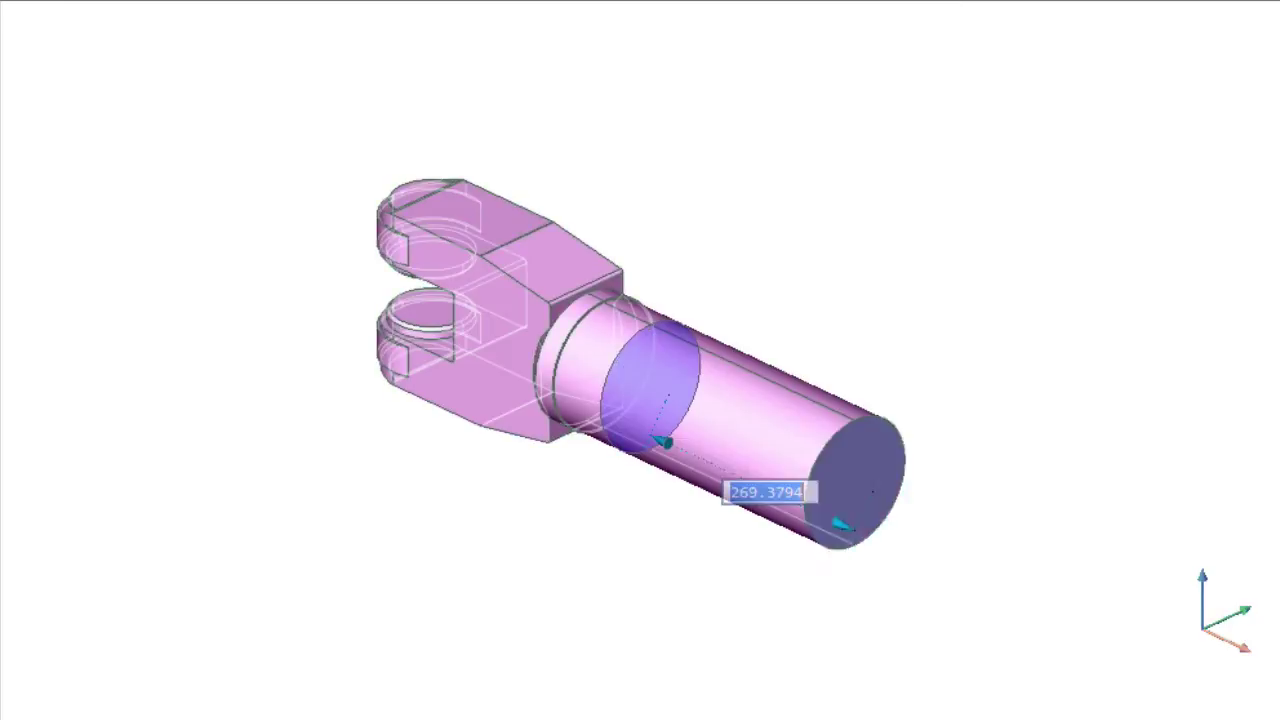
key("Return")
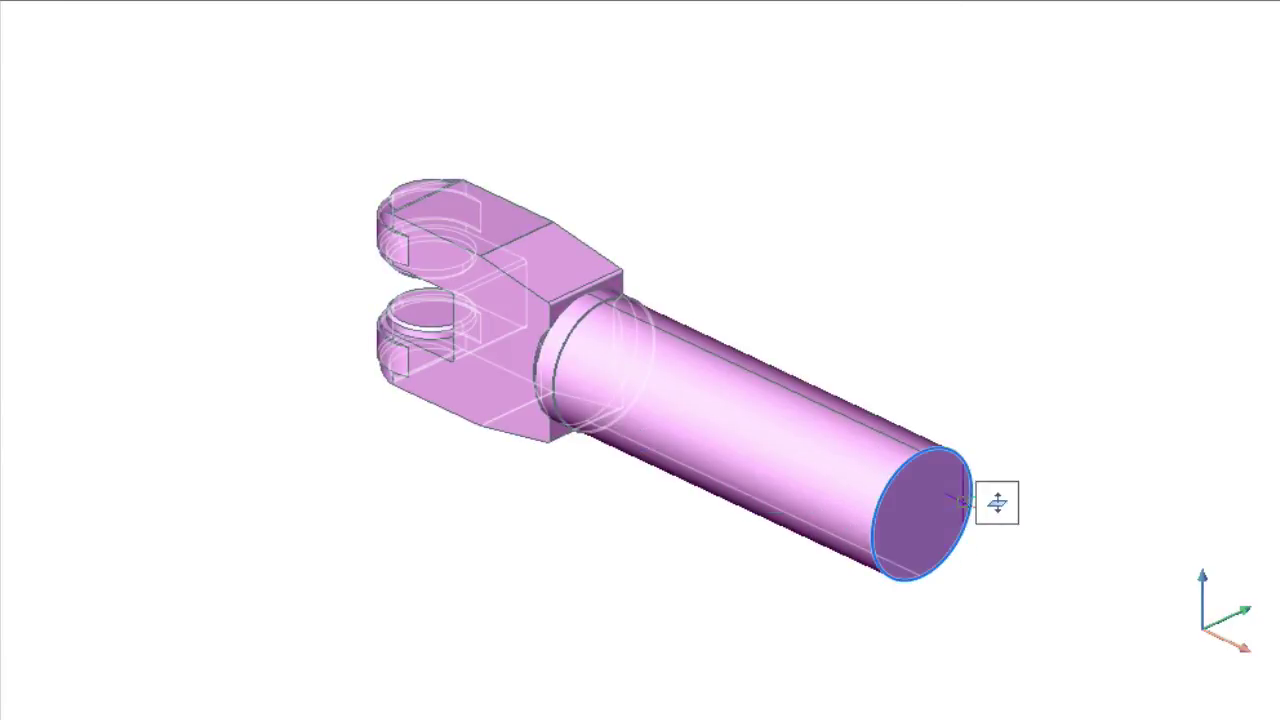